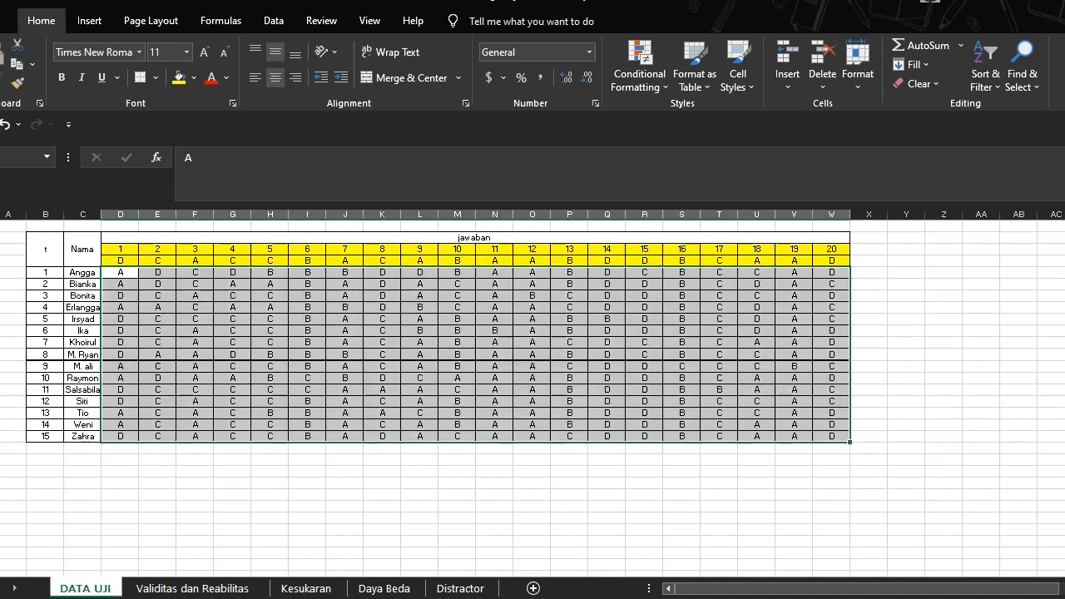
- Examine the answer key row and compare it with the first and third students' answers to question 1
drag(121, 261, 845, 263)
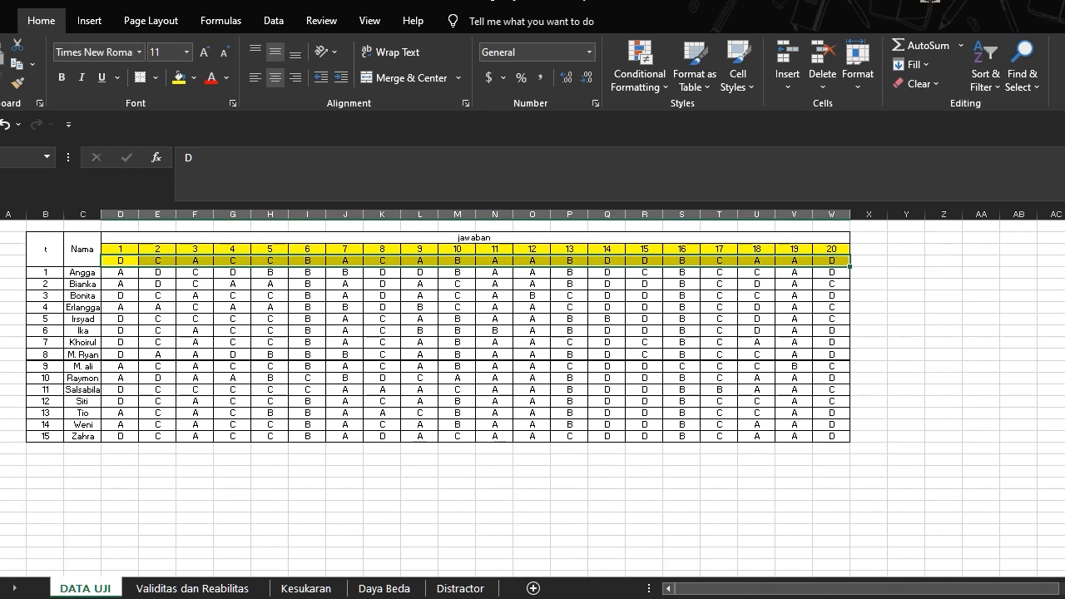
drag(84, 272, 119, 272)
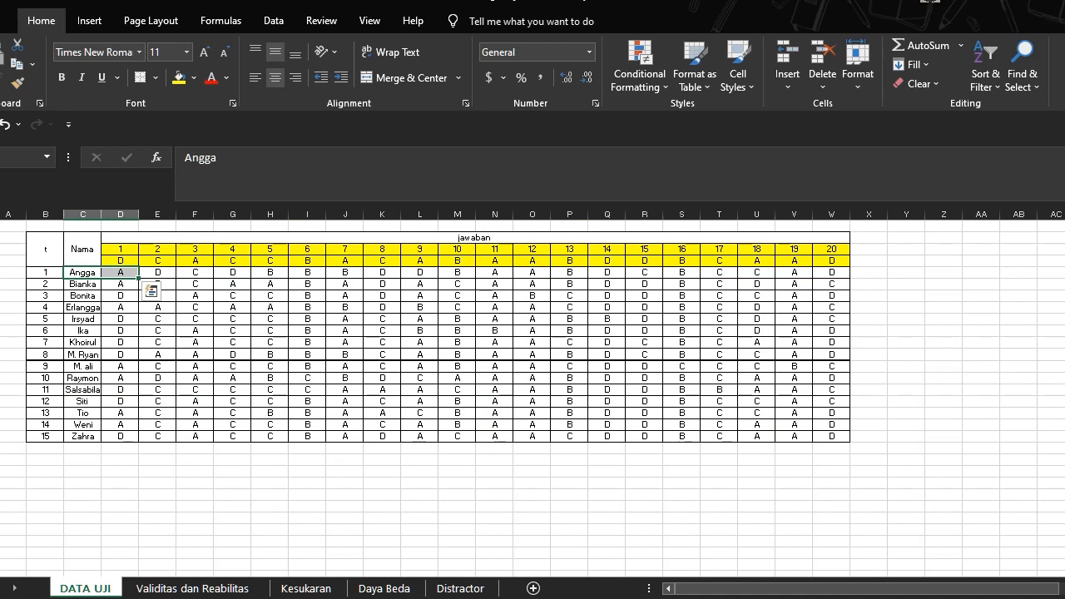
click(120, 261)
drag(84, 296, 120, 296)
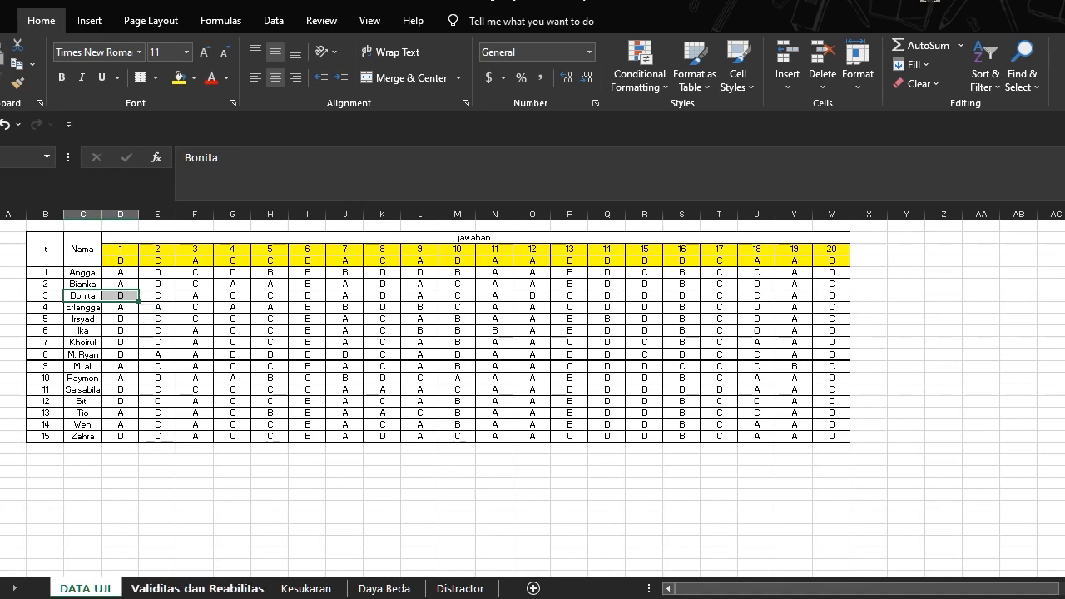
- Open the Validitas dan Reabilitas sheet and examine the student score table and the R Tabel row
click(197, 588)
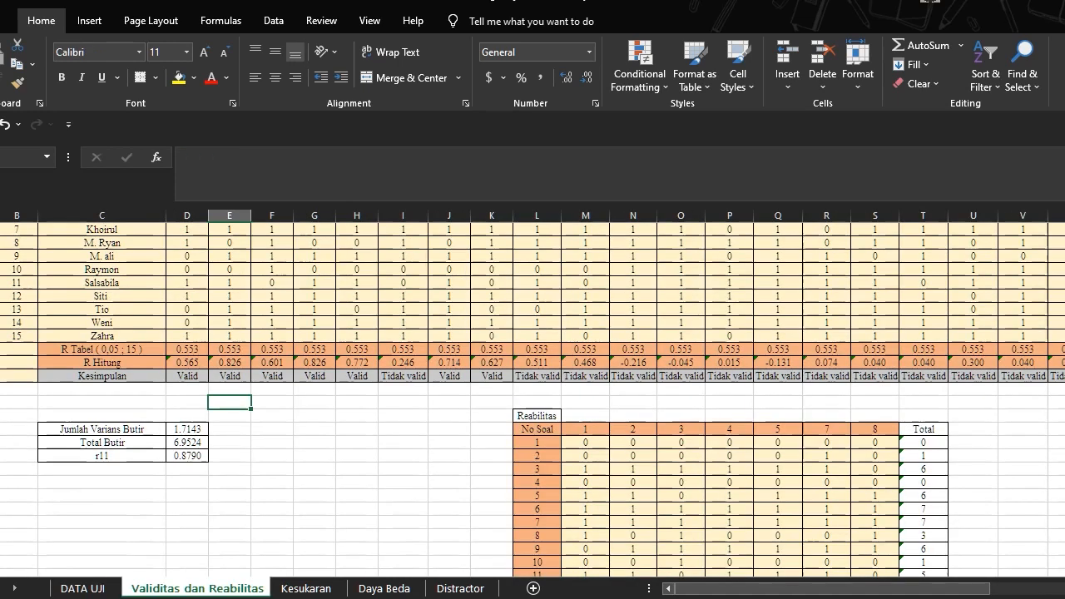
scroll(532, 391, up, 3)
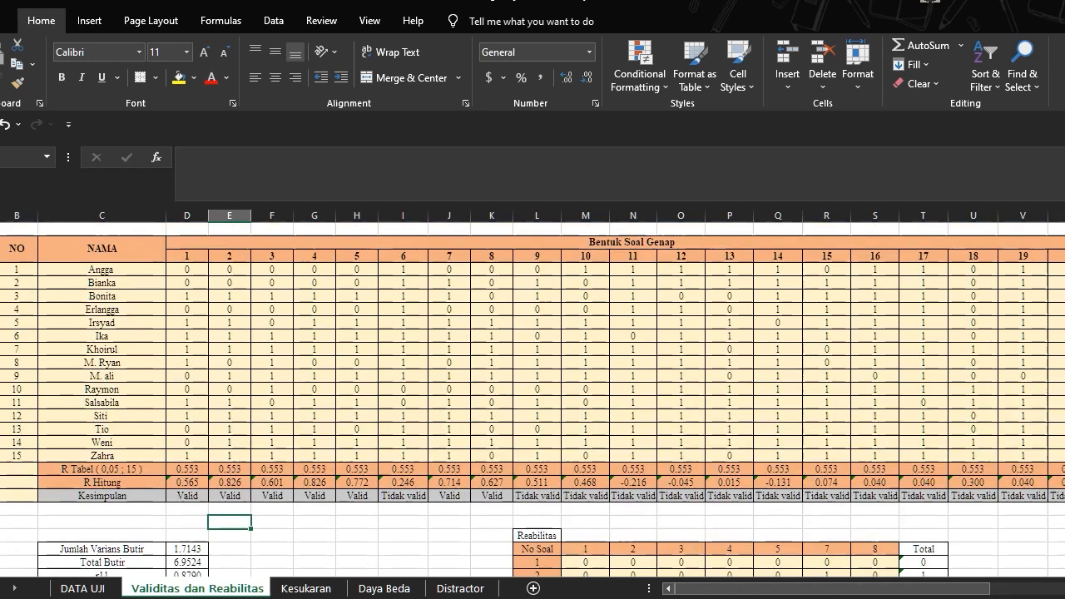
scroll(533, 391, down, 1)
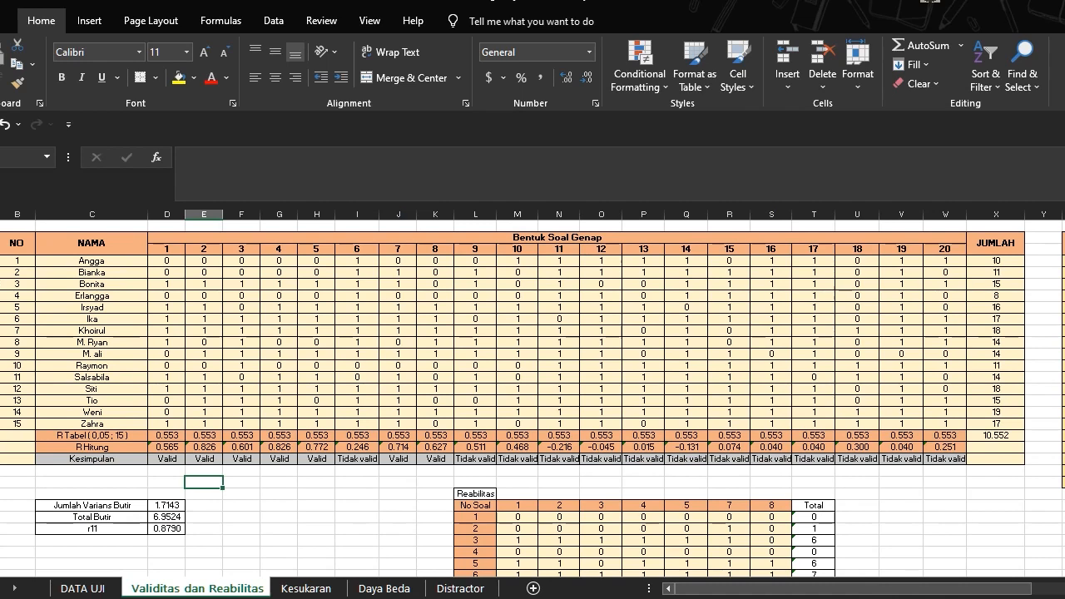
drag(17, 242, 996, 424)
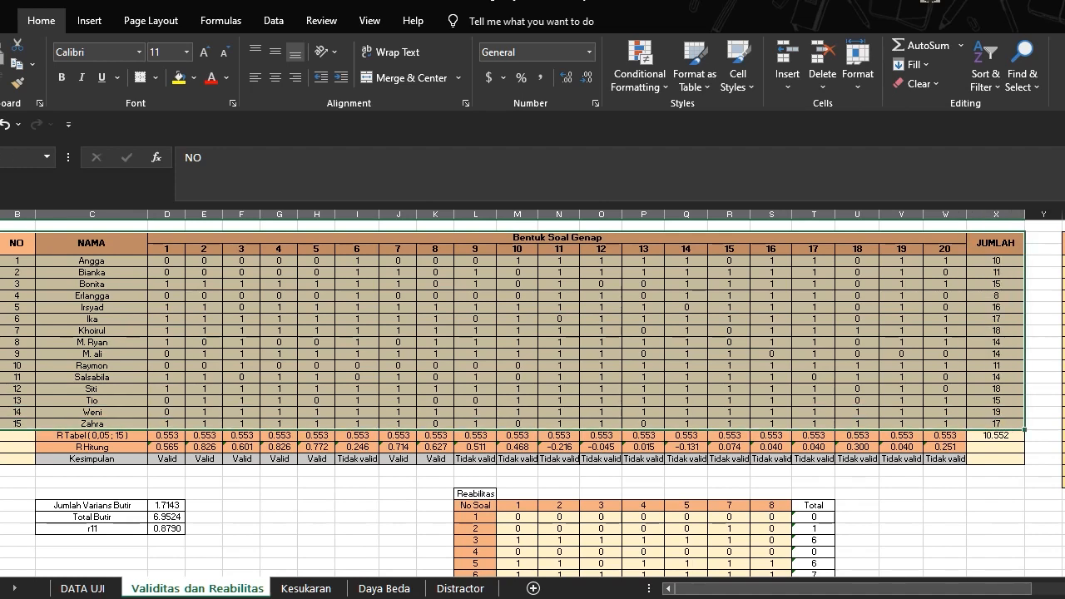
click(166, 284)
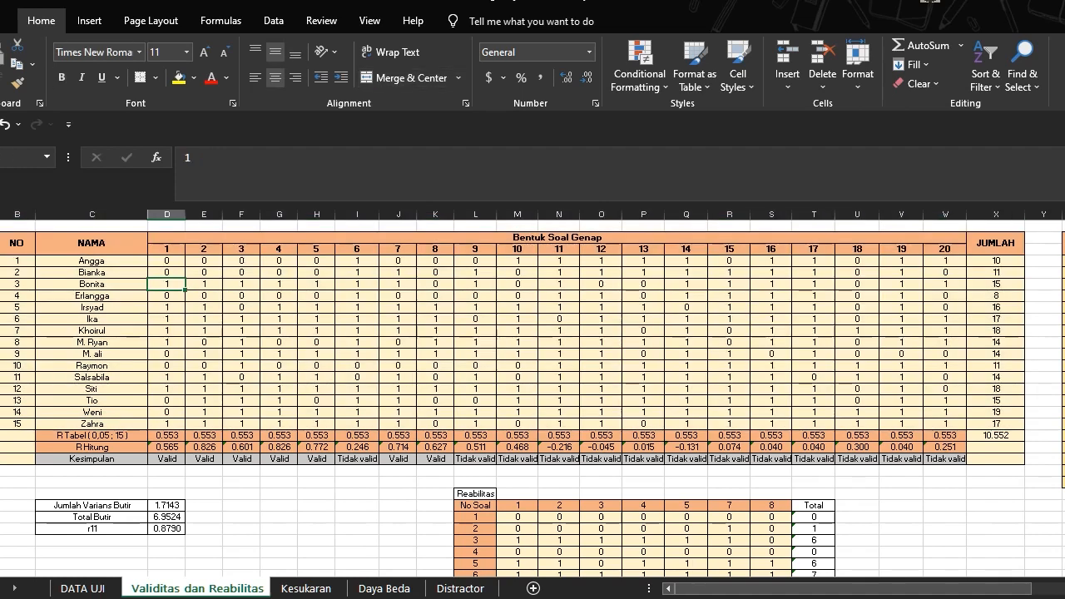
click(166, 261)
drag(167, 436, 946, 435)
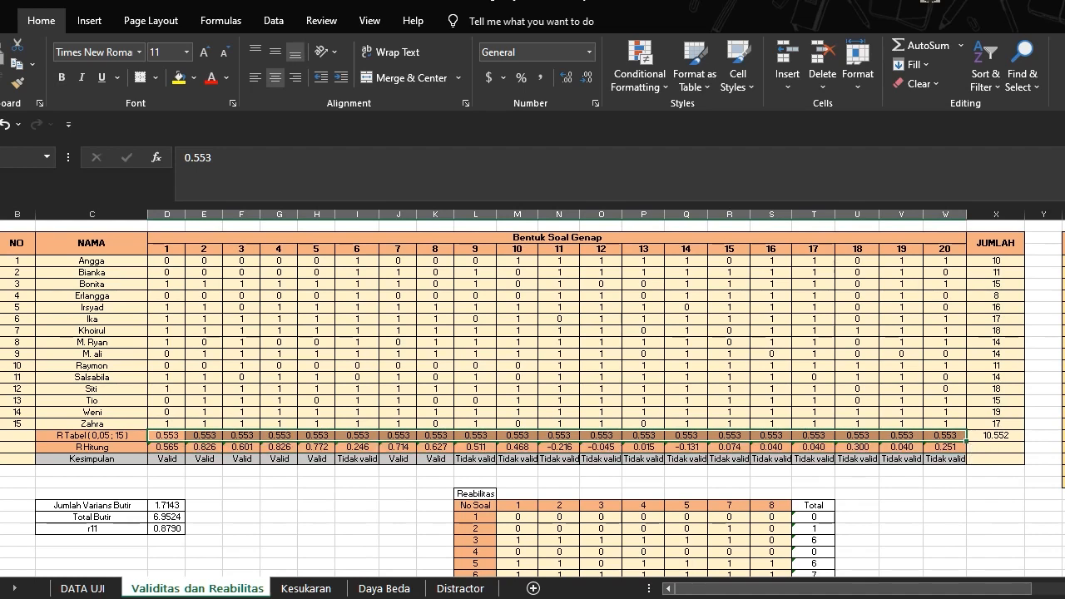
- Inspect the CORREL formula in question 1's R Hitung cell, including its ranges D4:D18 and $X$4:$X$18
click(167, 447)
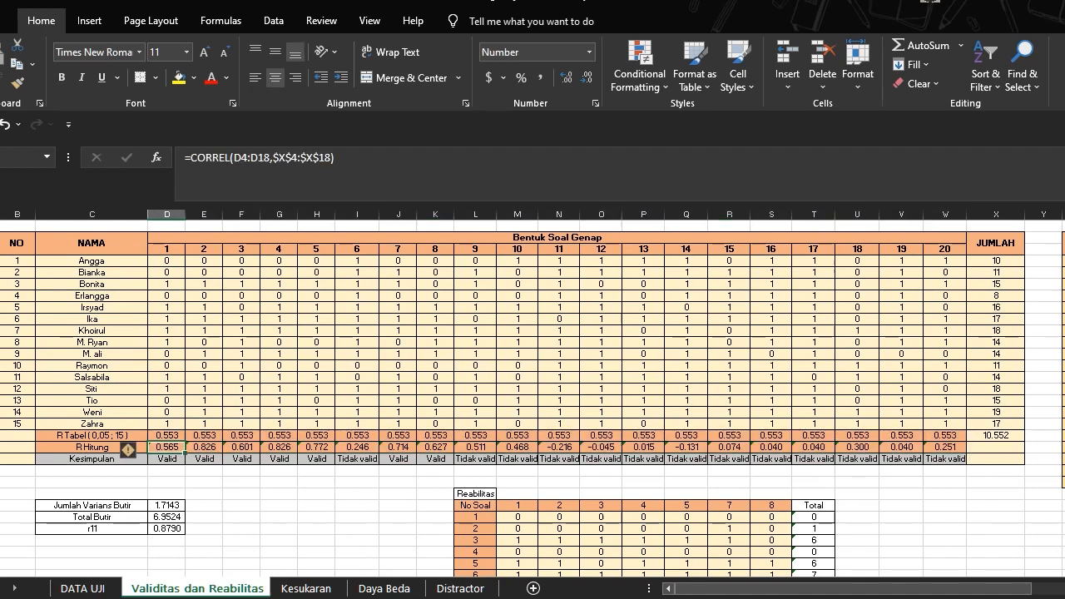
click(310, 190)
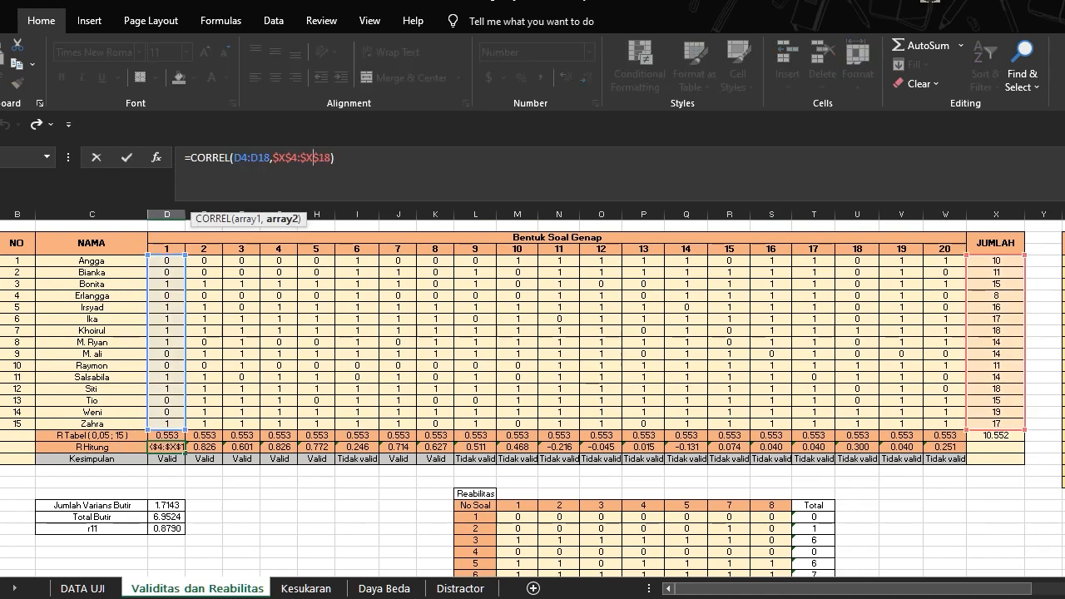
click(204, 447)
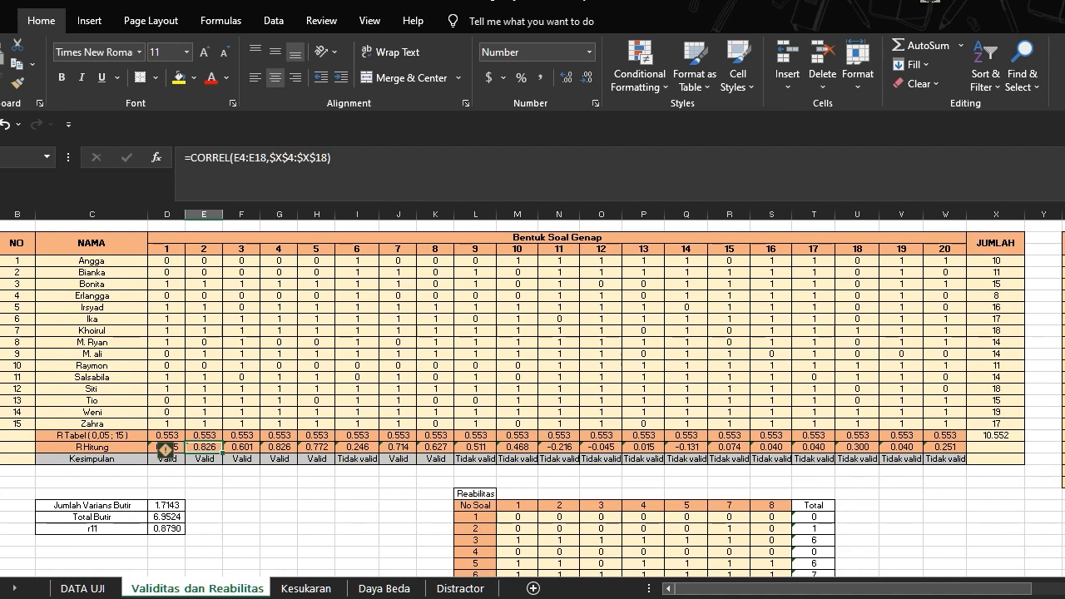
click(203, 435)
click(166, 447)
key(F2)
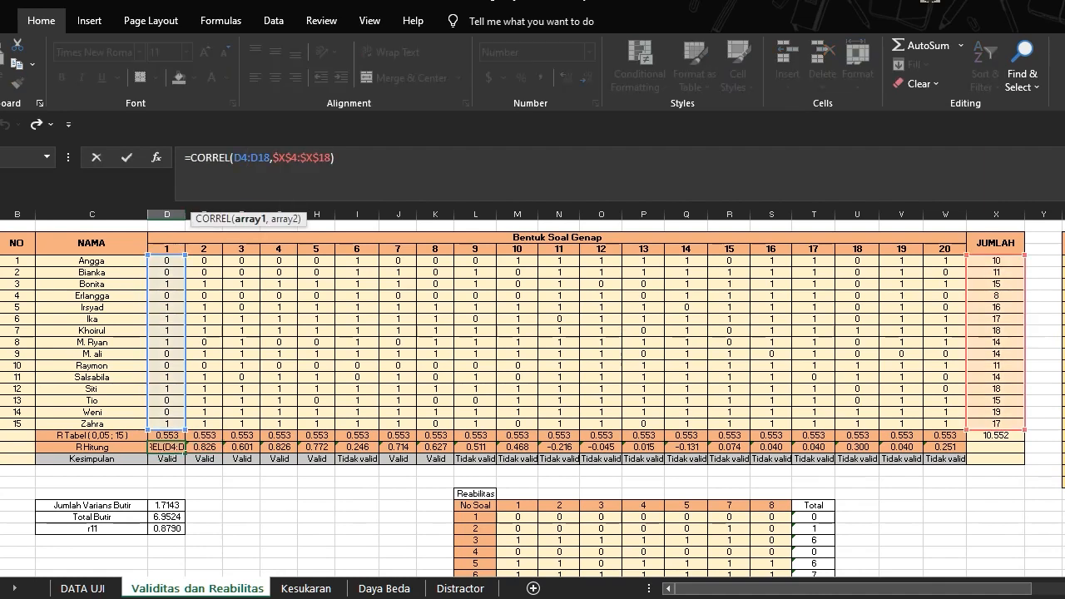
drag(234, 158, 271, 158)
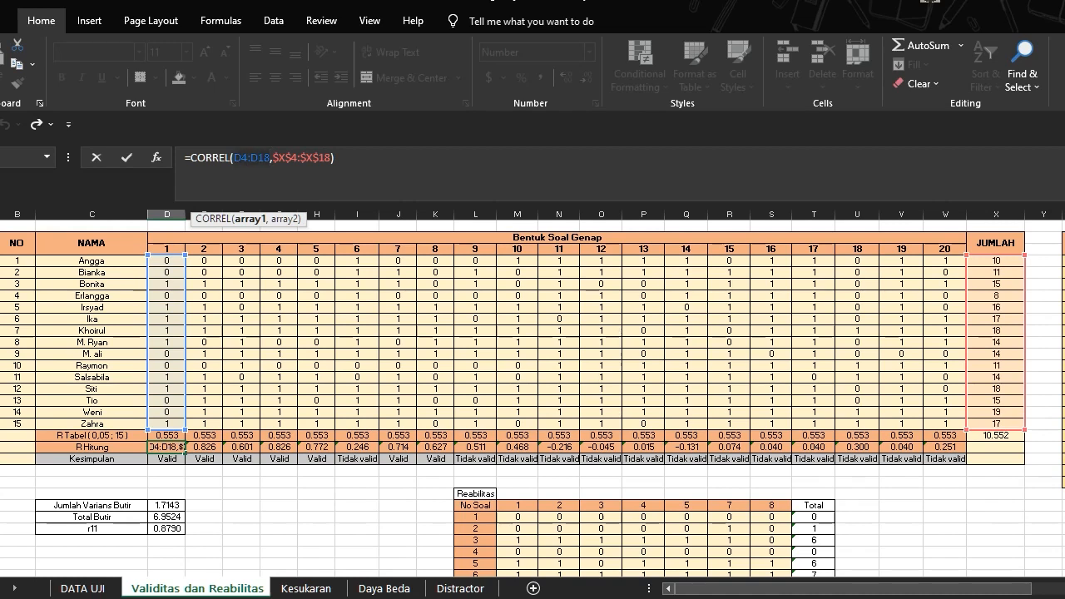
drag(272, 158, 332, 158)
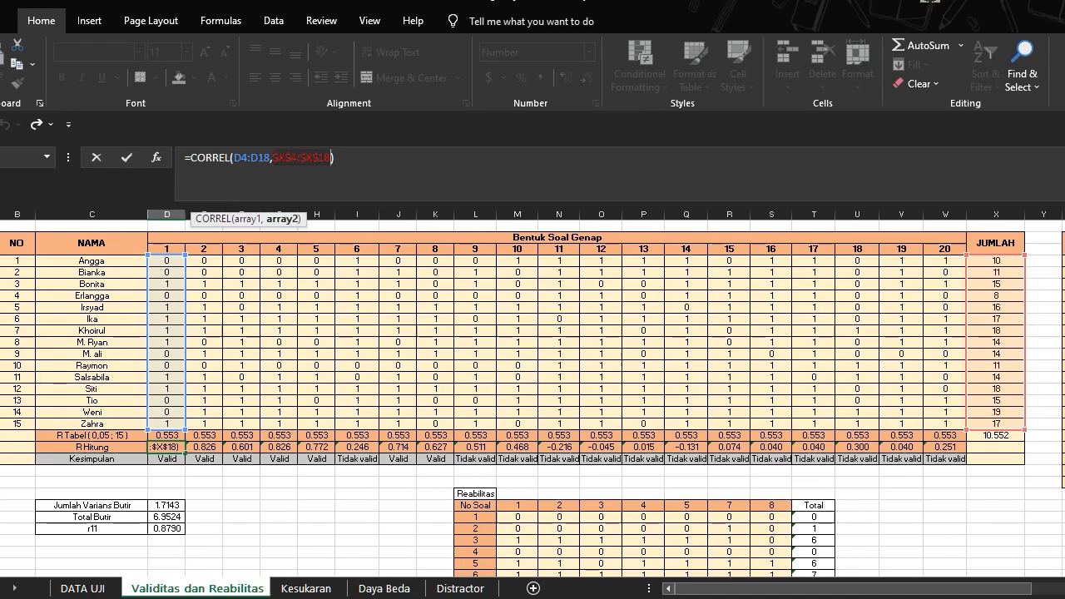
key(Return)
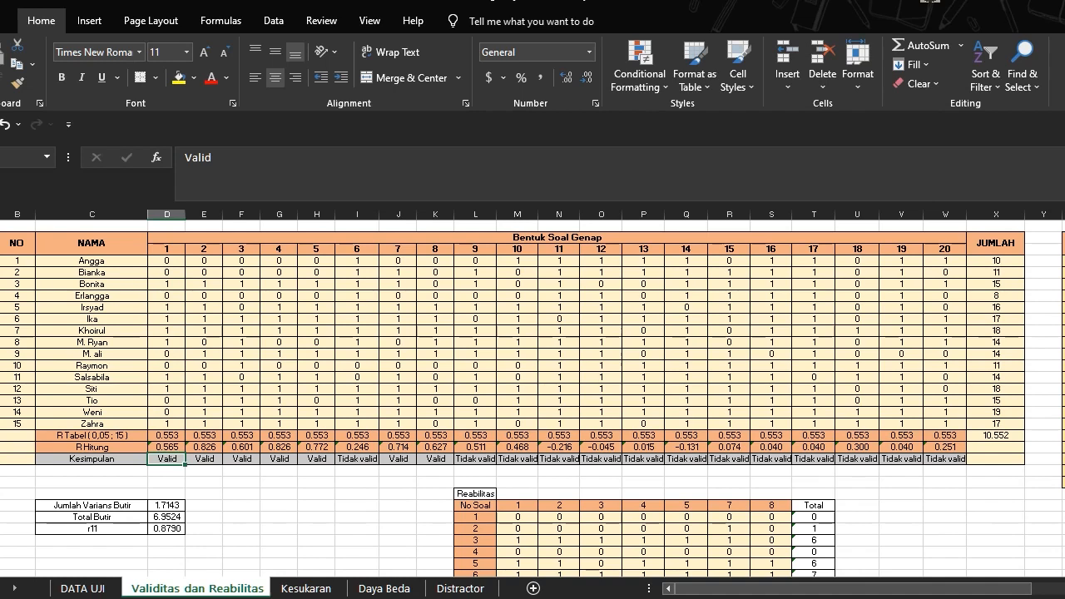
- Fill question 1's R Hitung CORREL formula across the row through question 20
click(166, 448)
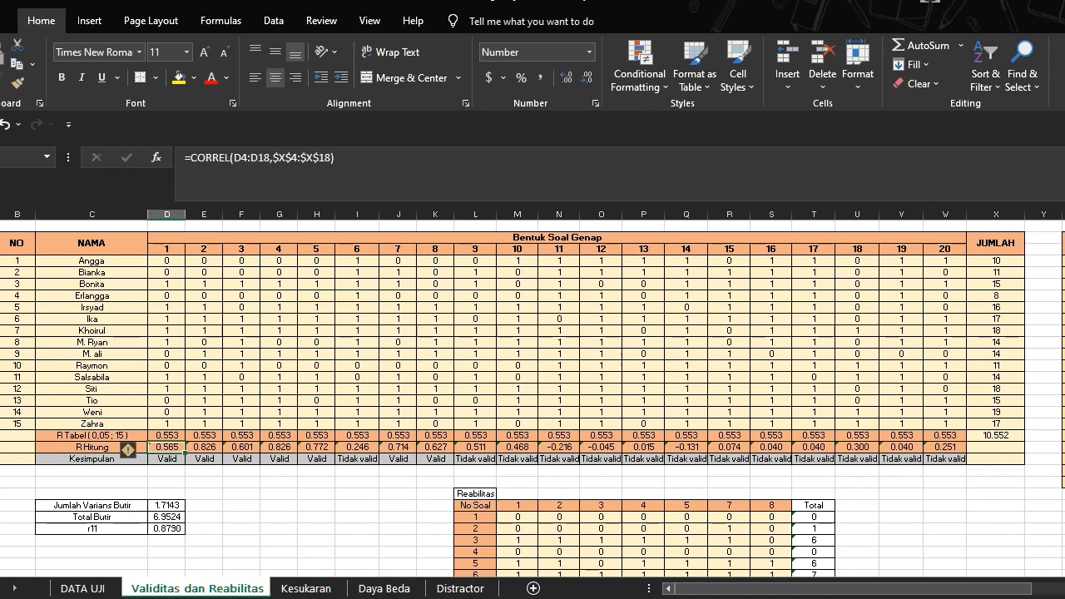
click(204, 448)
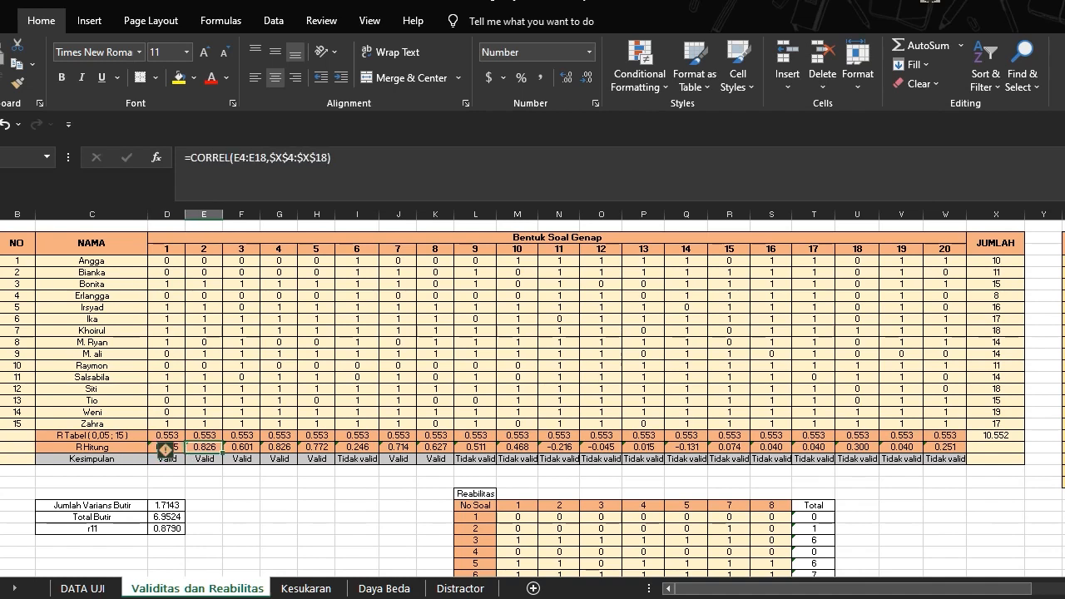
click(179, 448)
drag(179, 448, 949, 449)
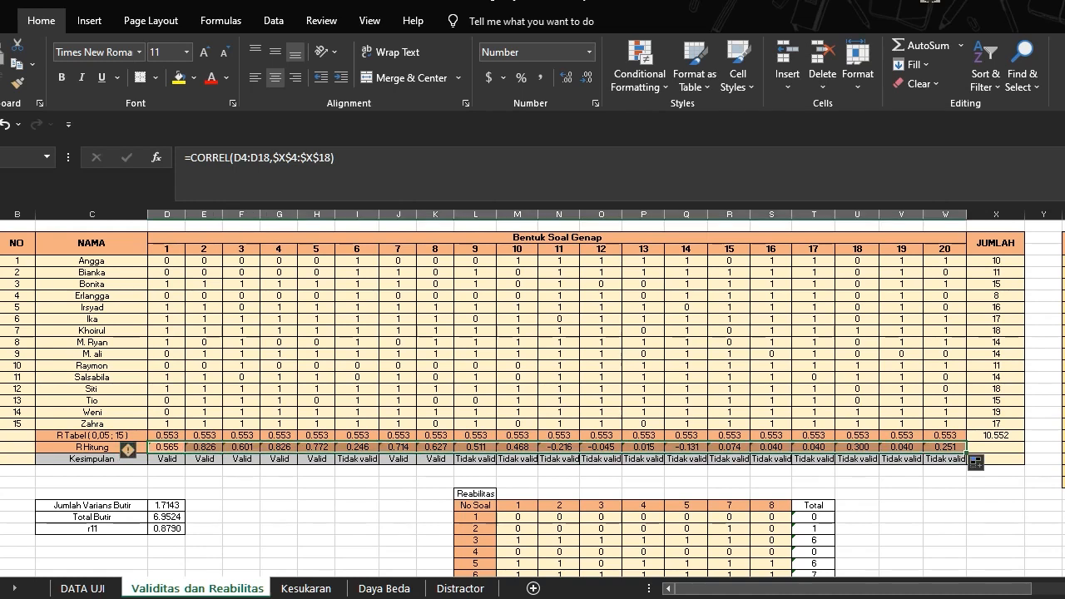
- Replace question 1's Kesimpulan entry with the start of an IF formula testing D20>D19
click(167, 459)
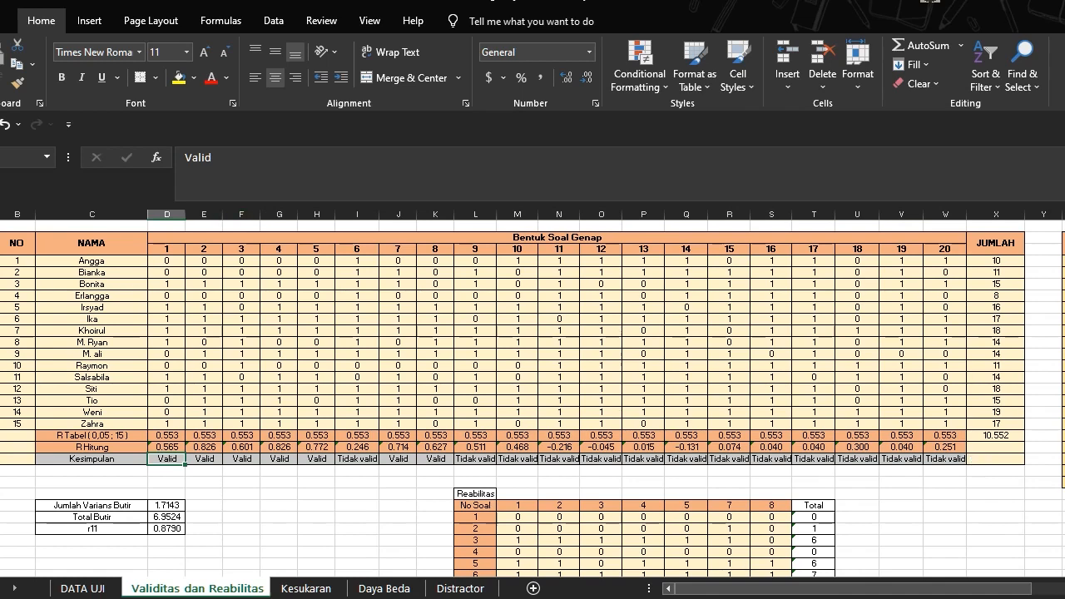
key(F2)
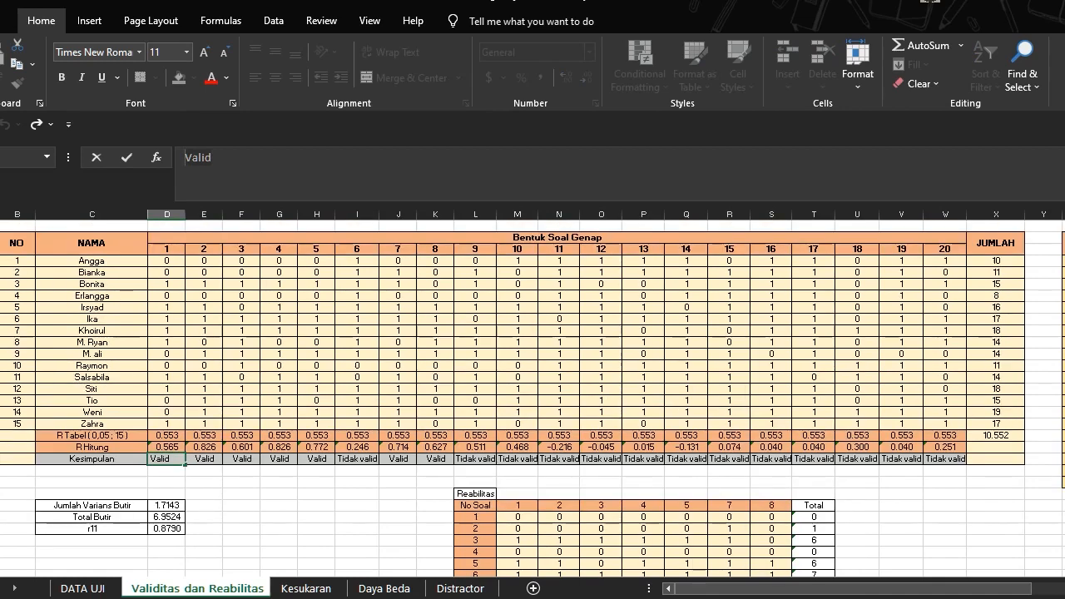
text(=)
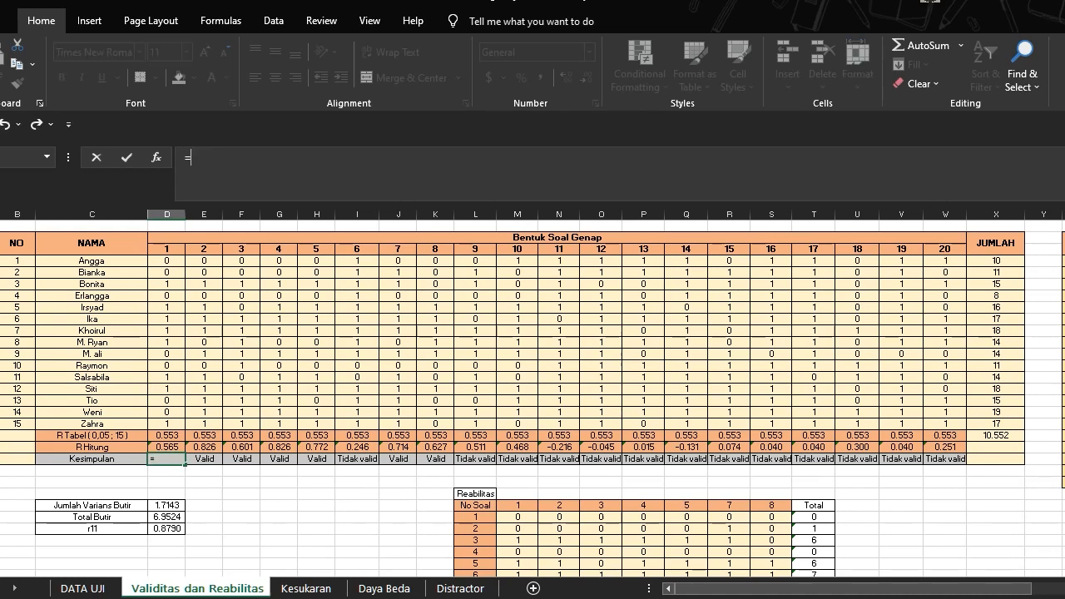
text(IF()
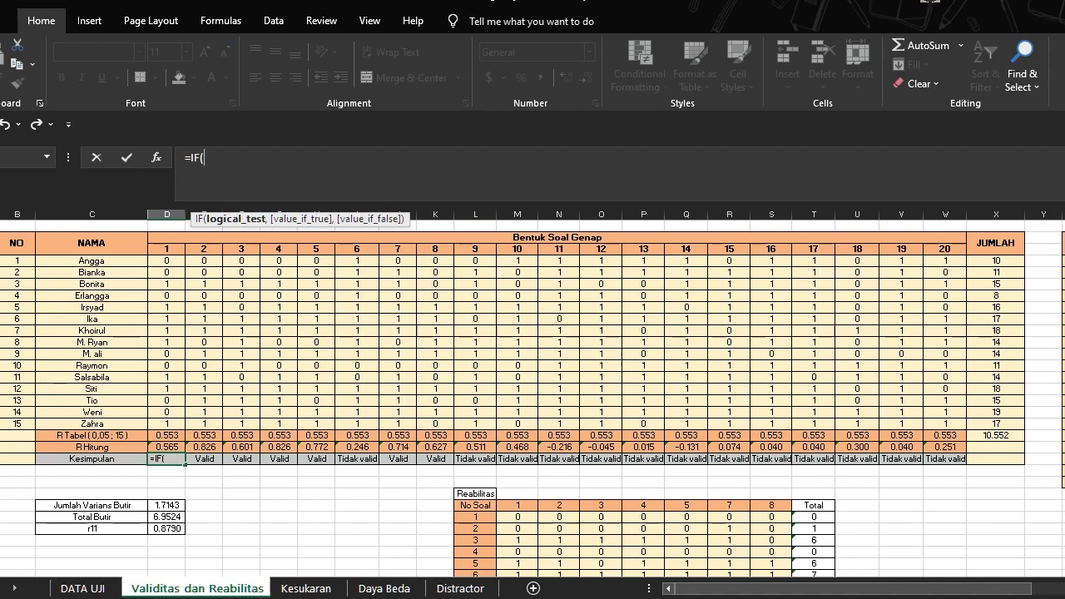
click(166, 448)
text(>)
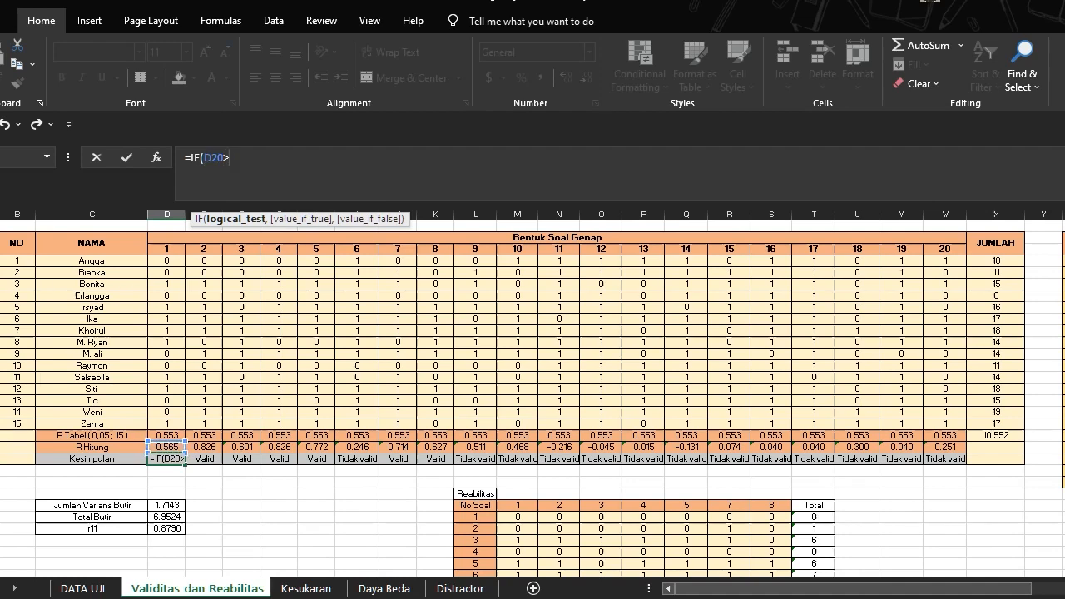
click(166, 436)
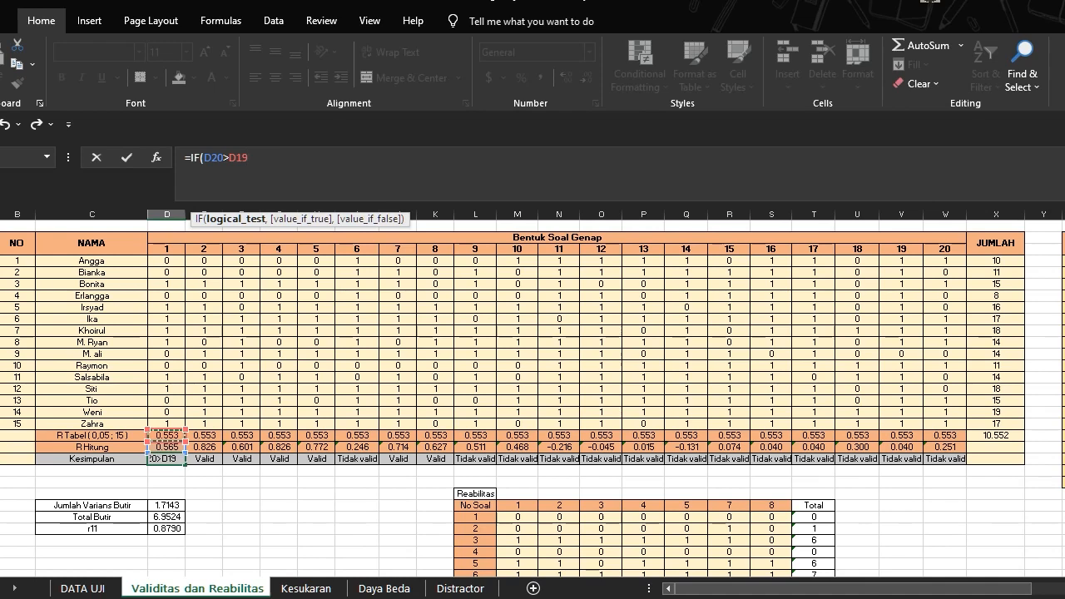
text(;)
text("Va)
text(lid)
text(")
text(,)
key(BackSpace)
key(BackSpace)
key(BackSpace)
key(BackSpace)
key(BackSpace)
key(BackSpace)
key(BackSpace)
key(BackSpace)
key(BackSpace)
- Complete the IF formula with "Valid" for true and "TidakValid" for false, accepting the proposed formula correction
text(,)
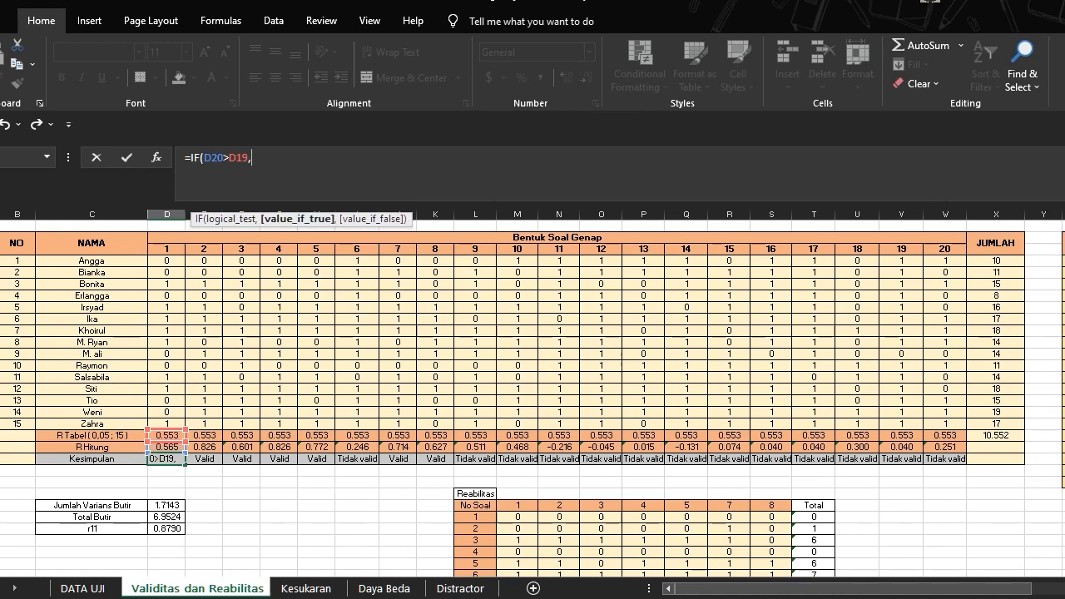
text("Vali",)
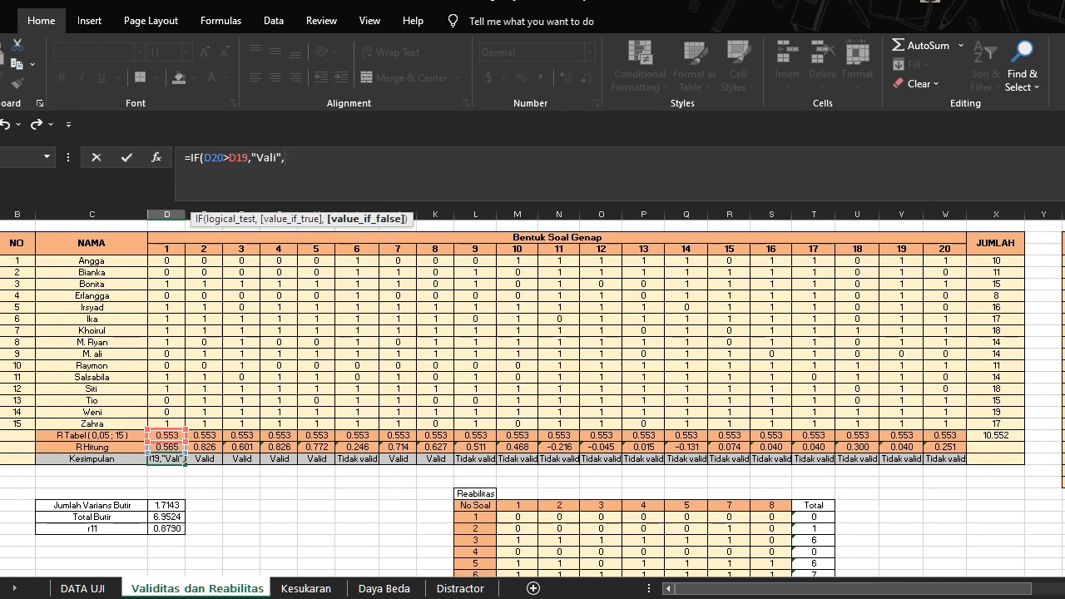
key(BackSpace)
key(BackSpace)
text(d",Tidak Valid")
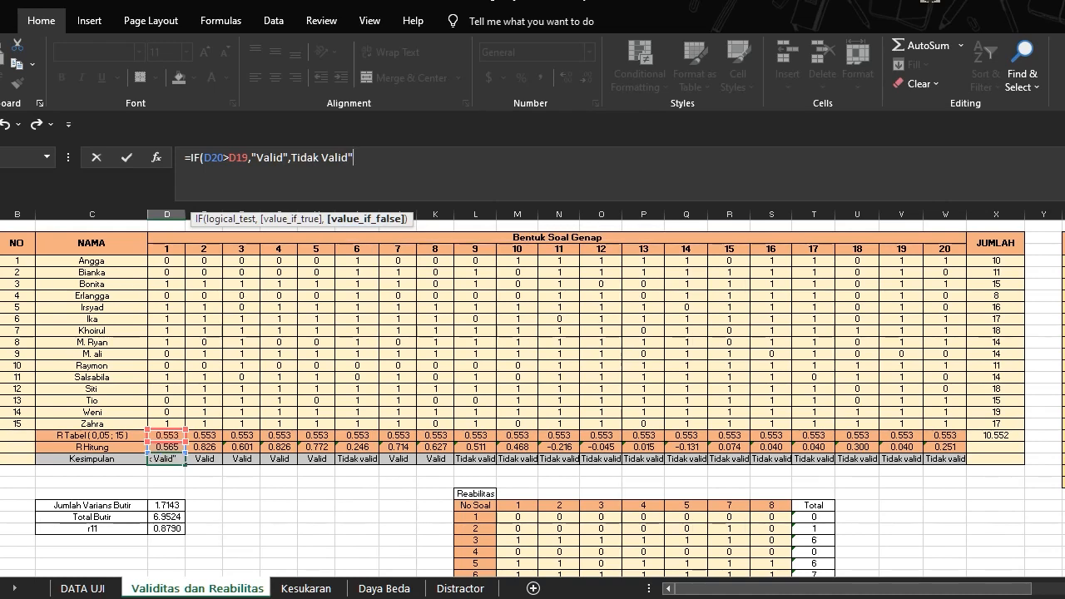
key(Return)
key(Tab)
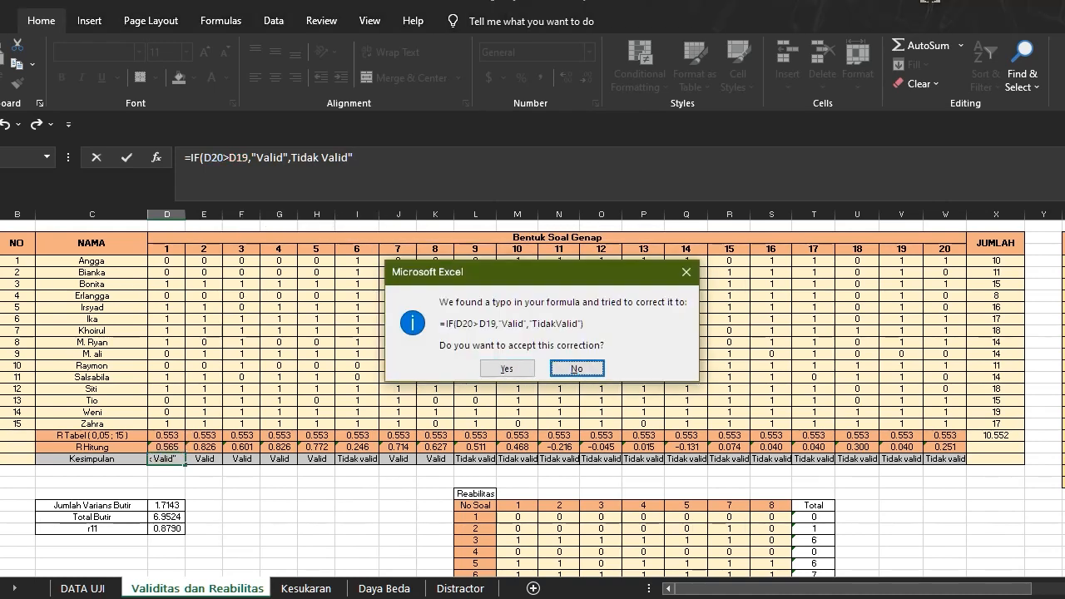
key(Tab)
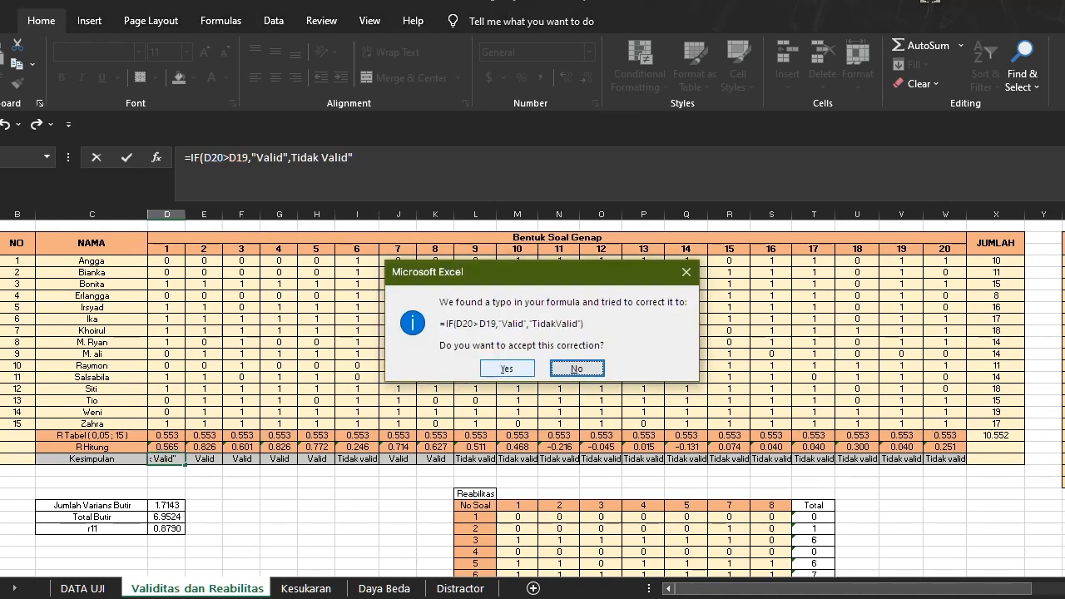
key(Return)
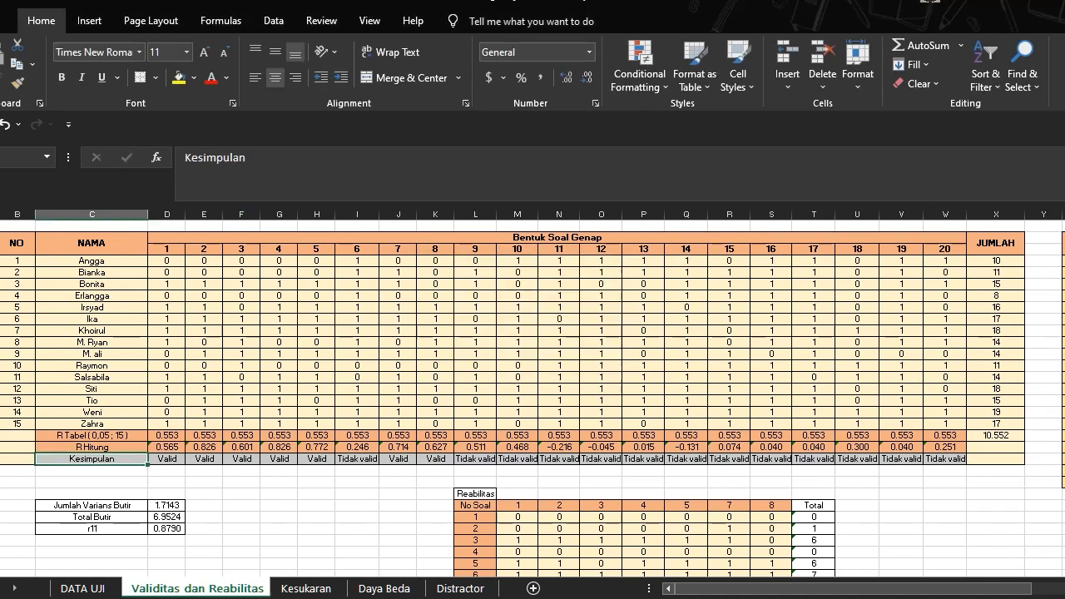
- Fill question 1's Kesimpulan IF formula across the row through question 20
click(167, 459)
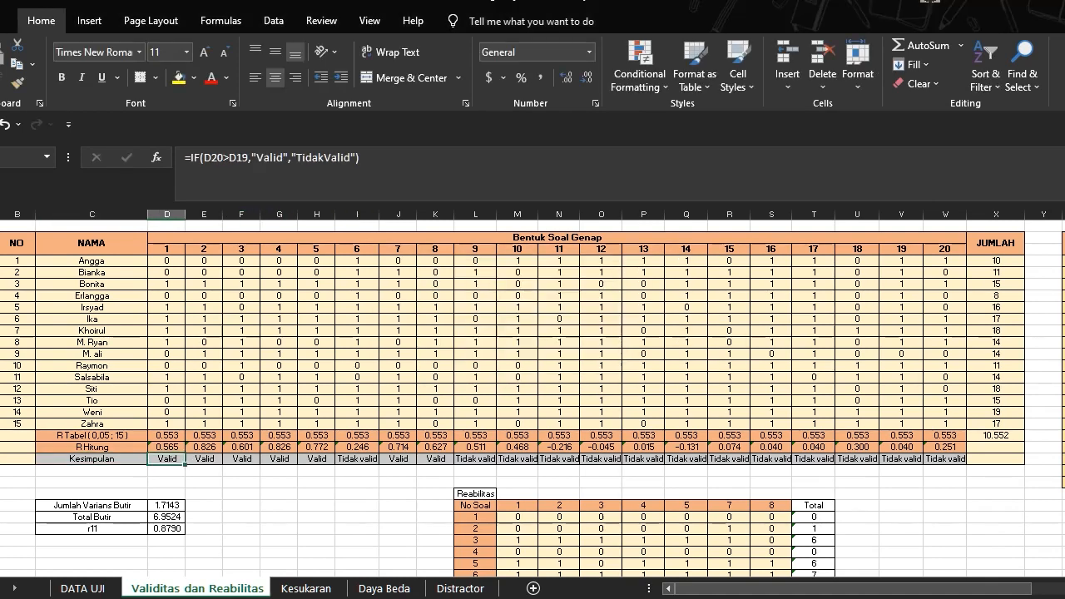
drag(167, 459, 946, 459)
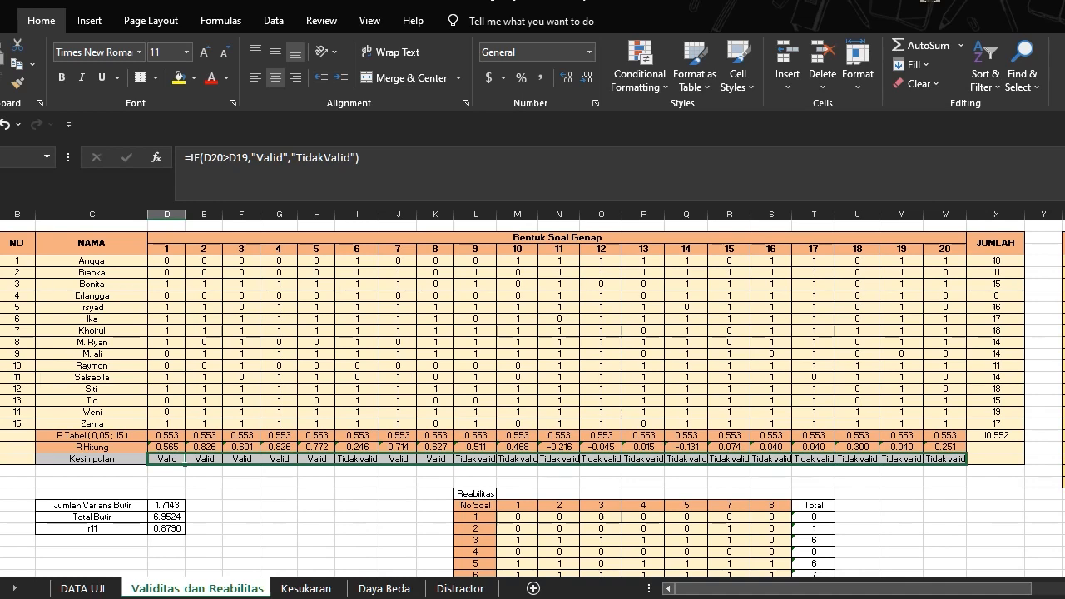
key(ctrl+r)
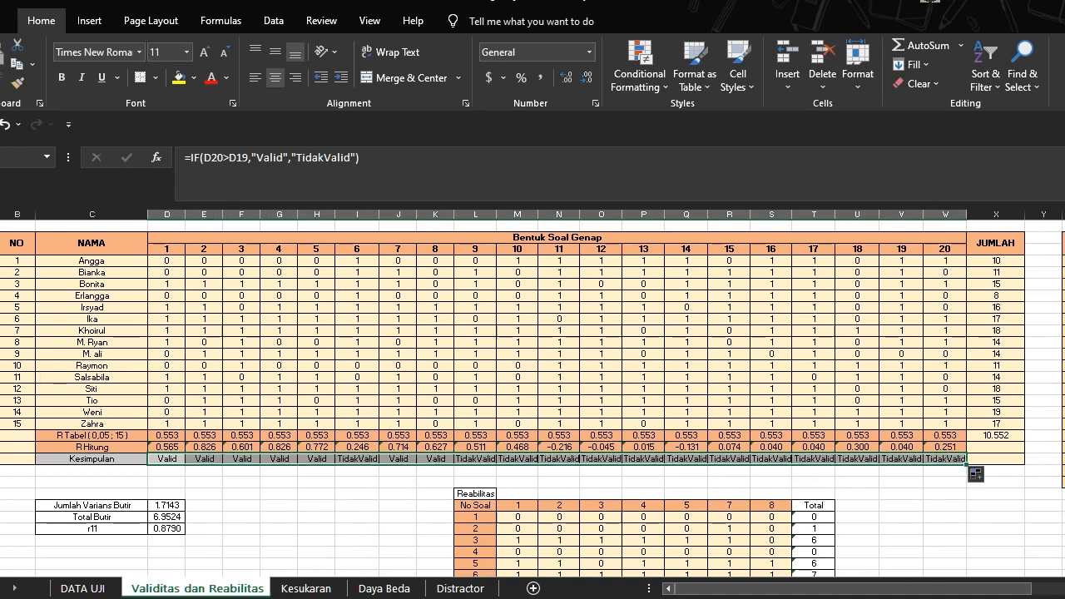
scroll(533, 375, down, 3)
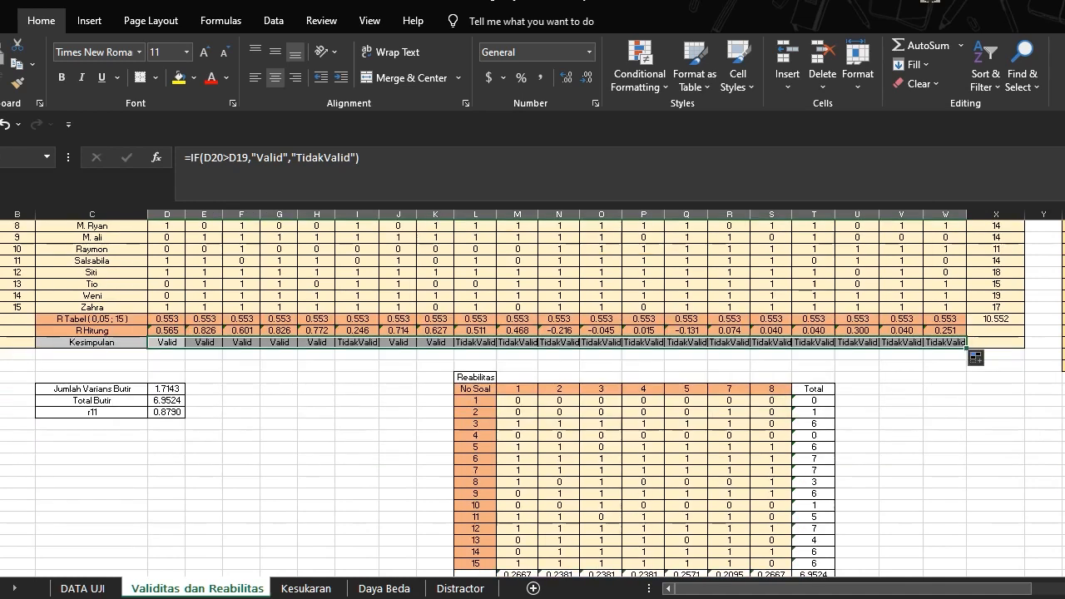
- Review the Kesimpulan row and the Reabilitas table that holds only the valid questions 1, 2, 3, 4, 5, 7 and 8
scroll(532, 374, up, 3)
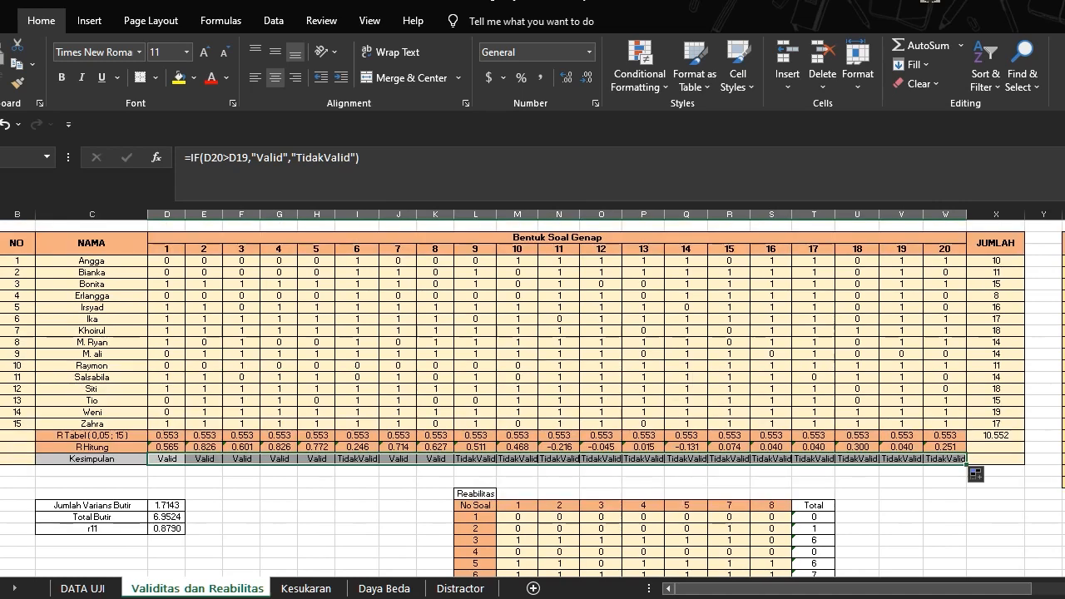
scroll(316, 353, down, 5)
click(316, 354)
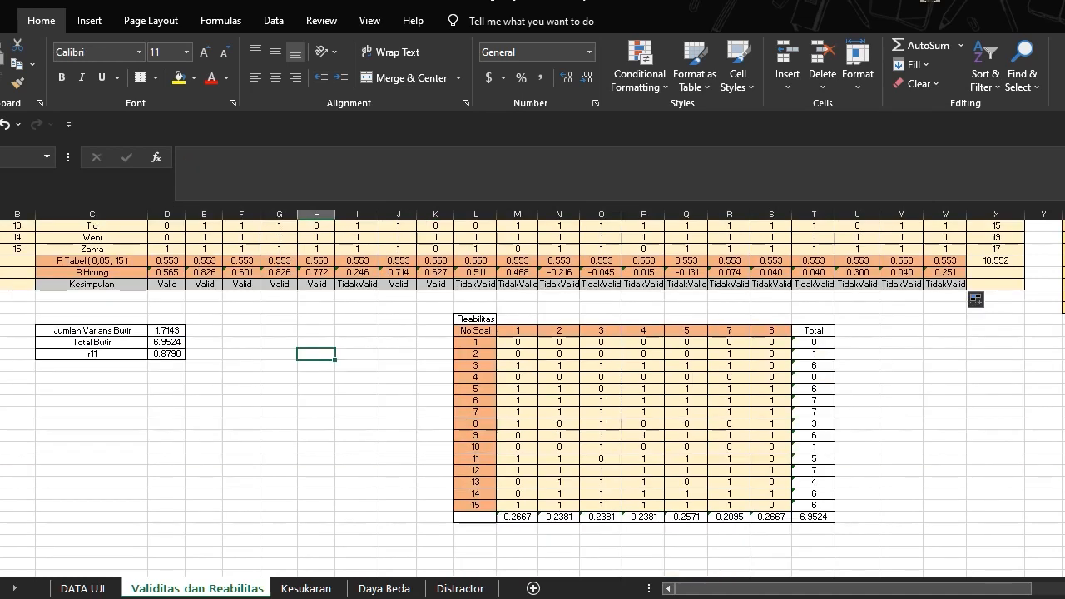
drag(475, 319, 813, 517)
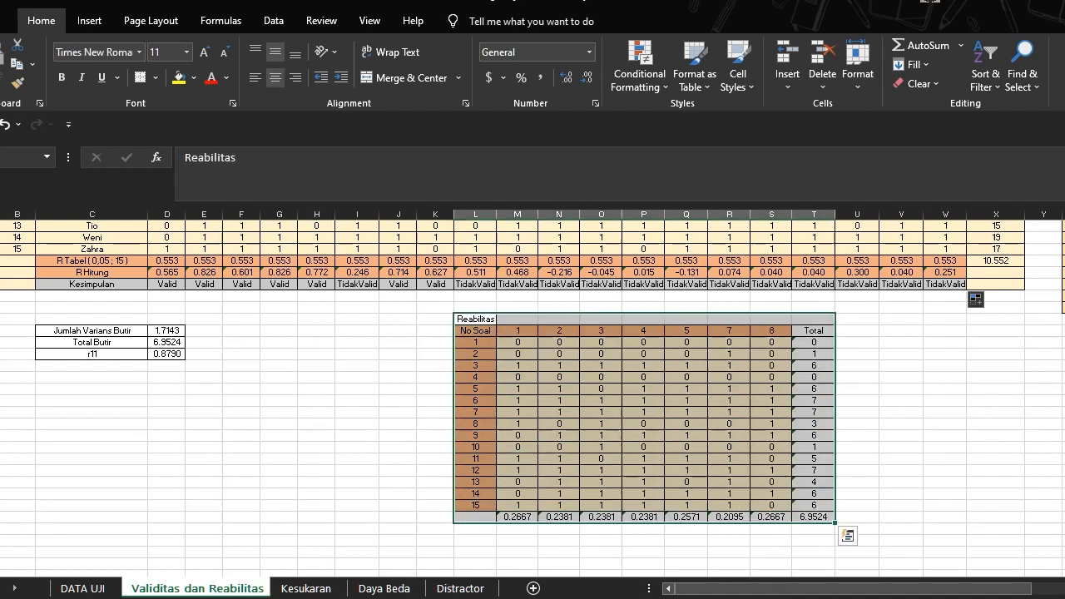
click(857, 471)
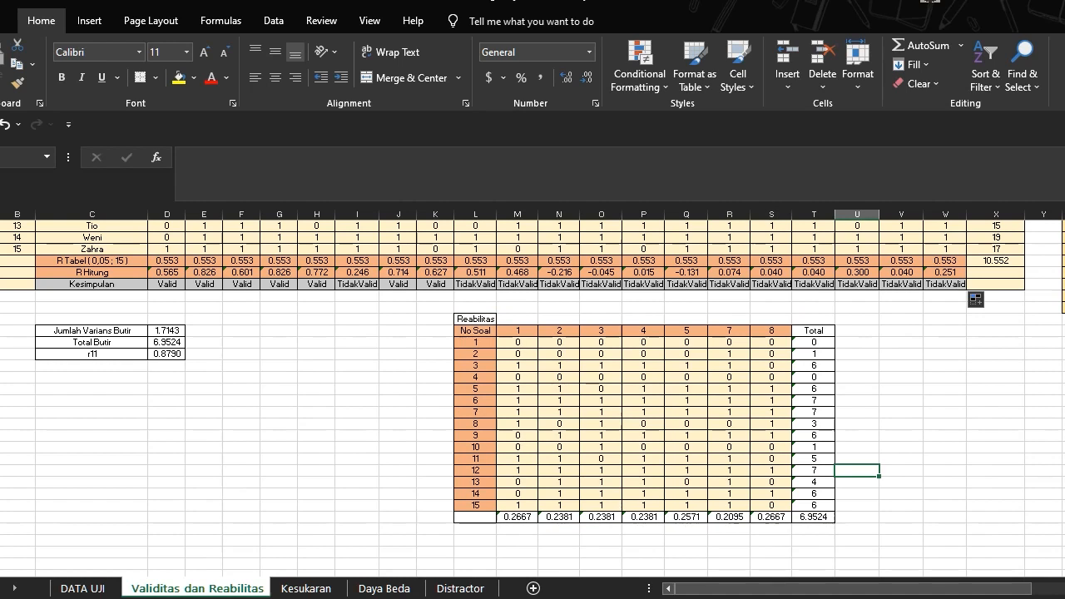
click(517, 517)
click(475, 320)
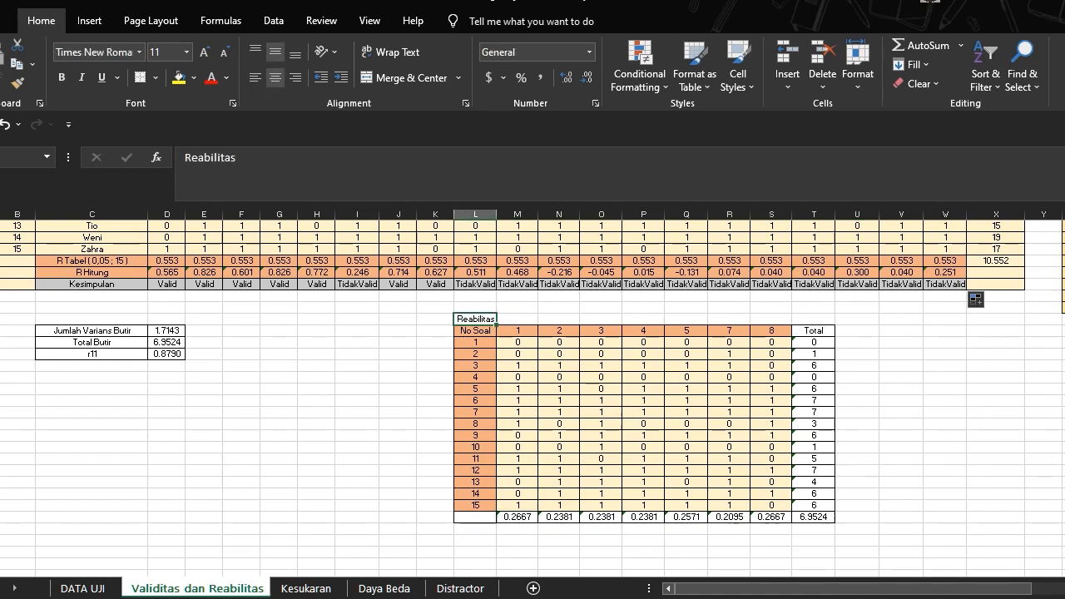
drag(517, 330, 772, 330)
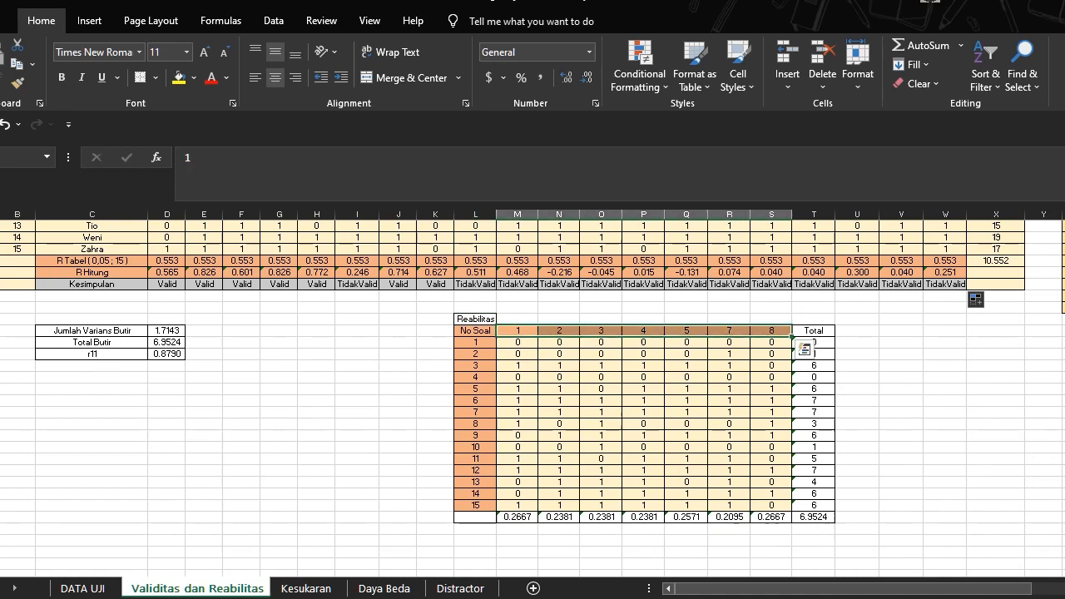
scroll(533, 375, up, 3)
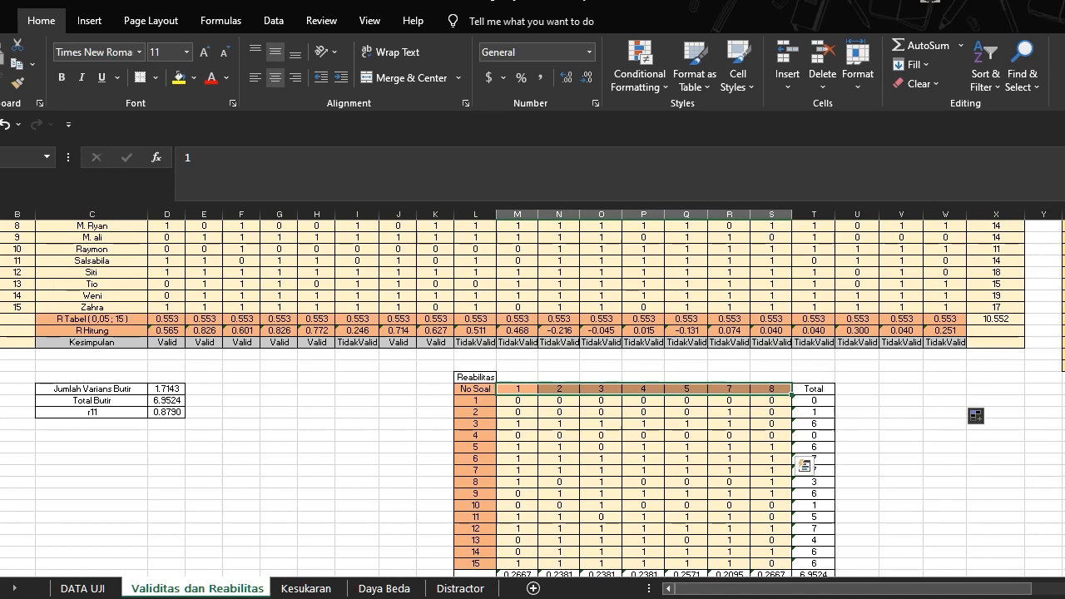
scroll(533, 375, down, 3)
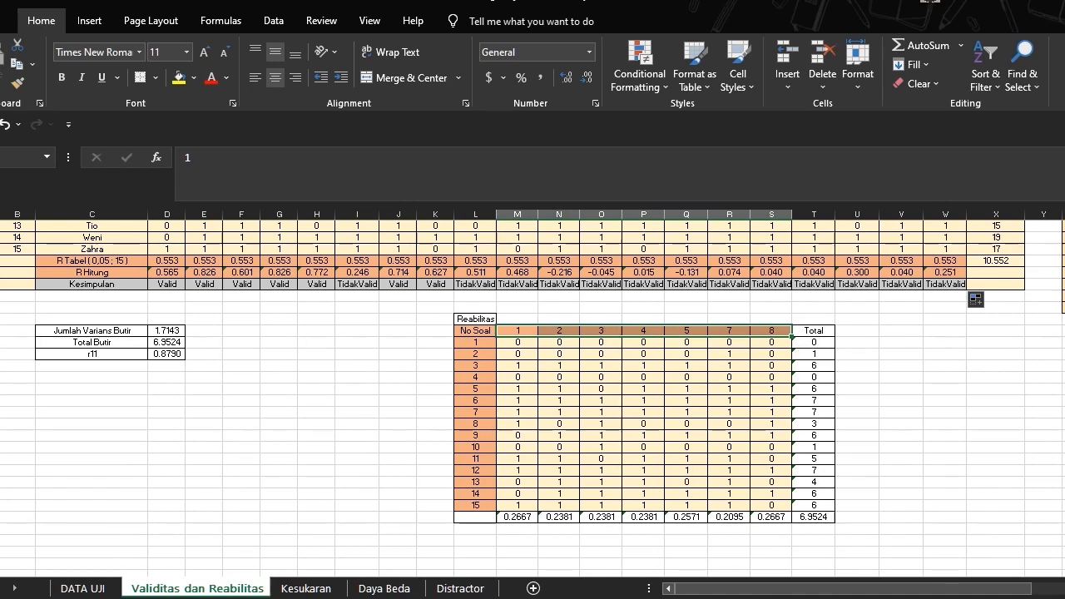
- Confirm the =VAR(M26:M40) formula under Reabilitas question 1 and fill it across the variance row through question 8
click(517, 518)
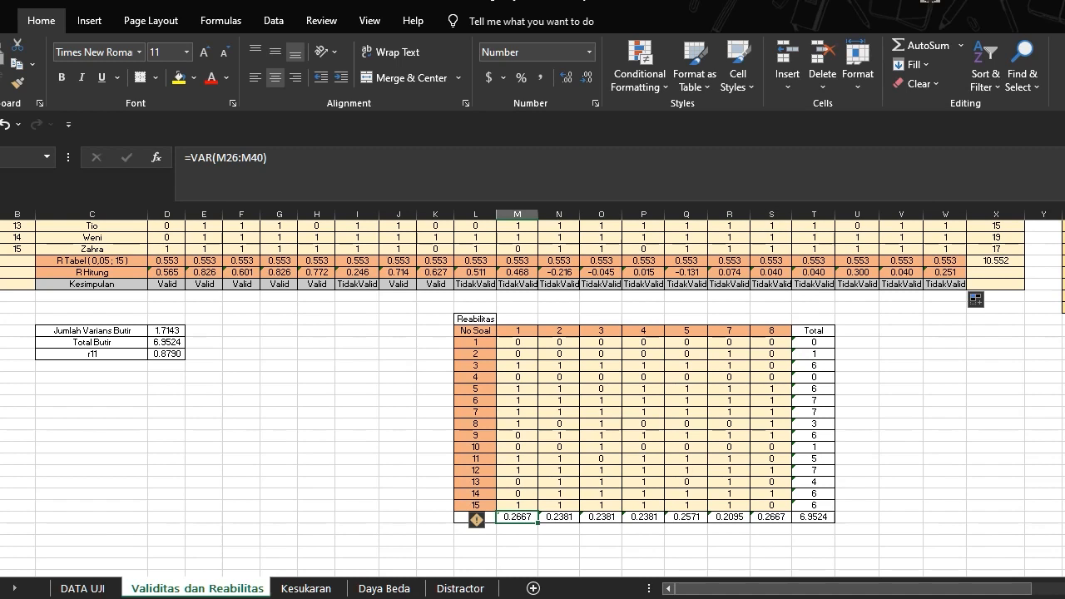
click(239, 158)
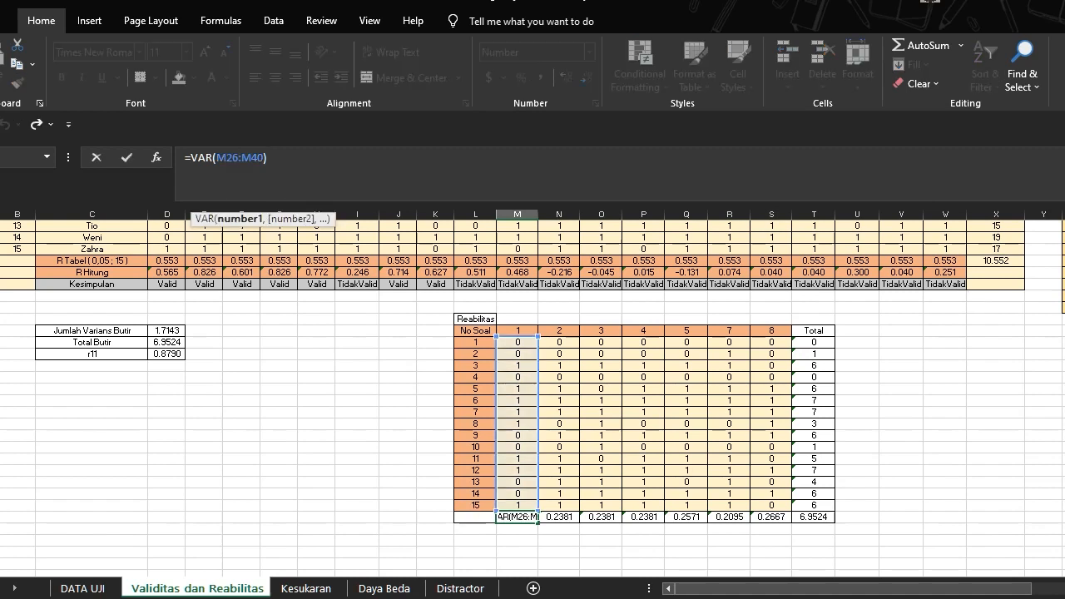
key(Return)
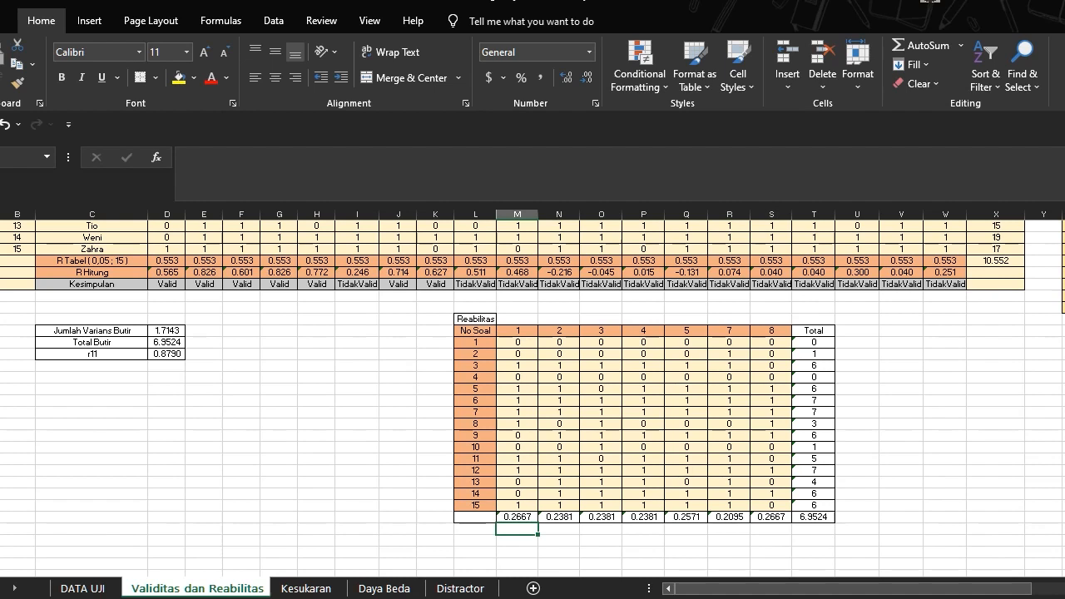
click(517, 518)
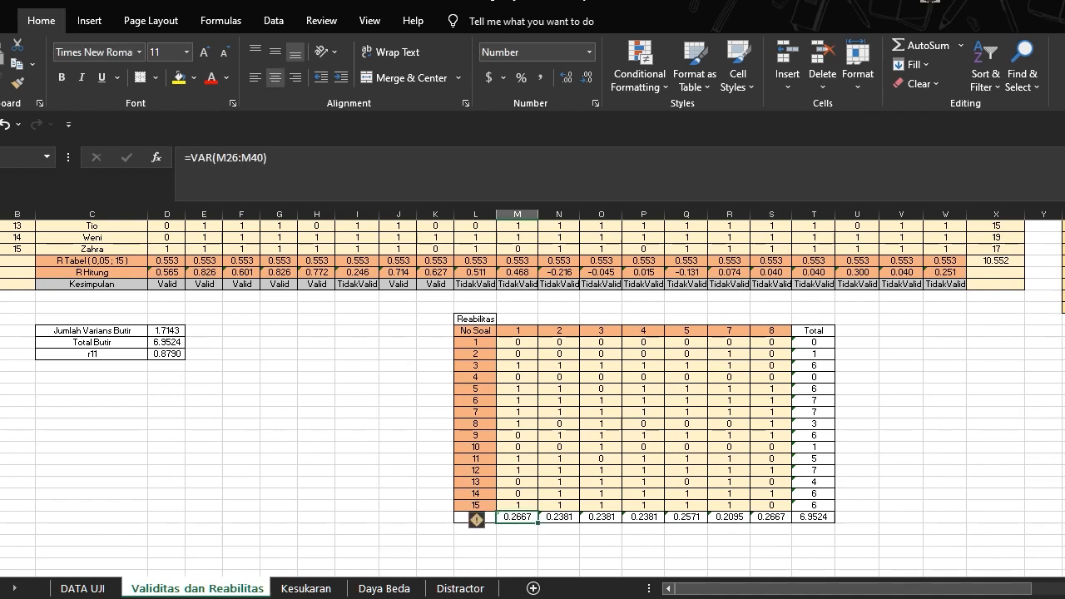
click(261, 158)
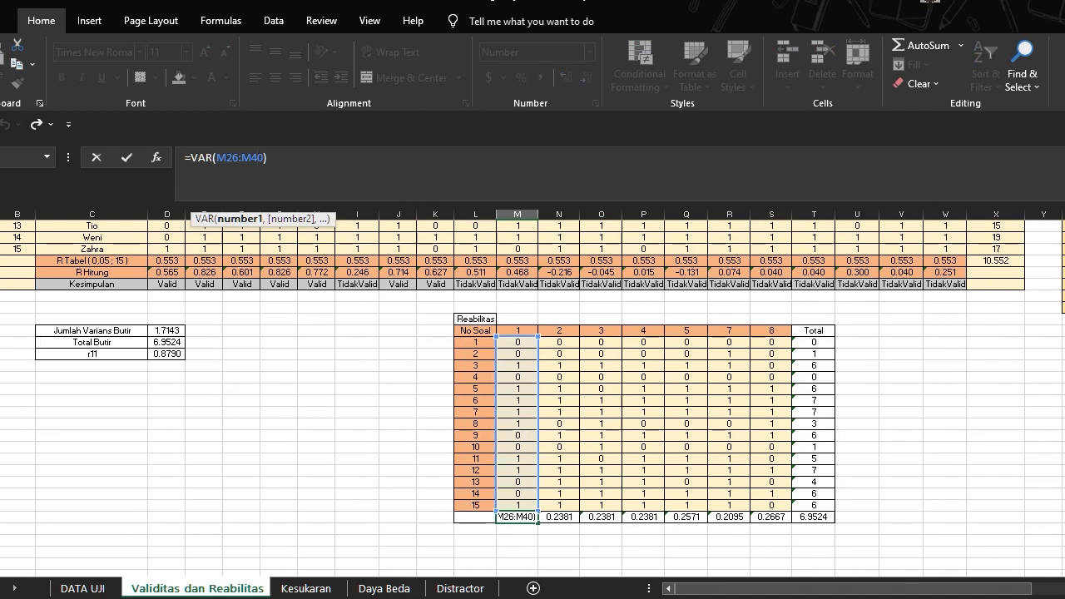
key(Return)
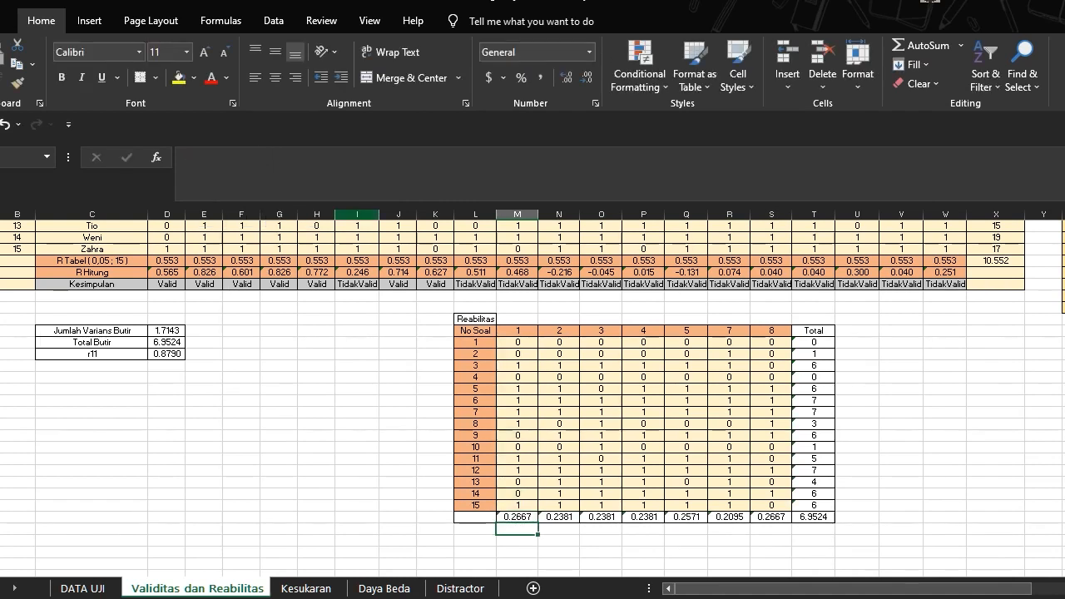
click(516, 517)
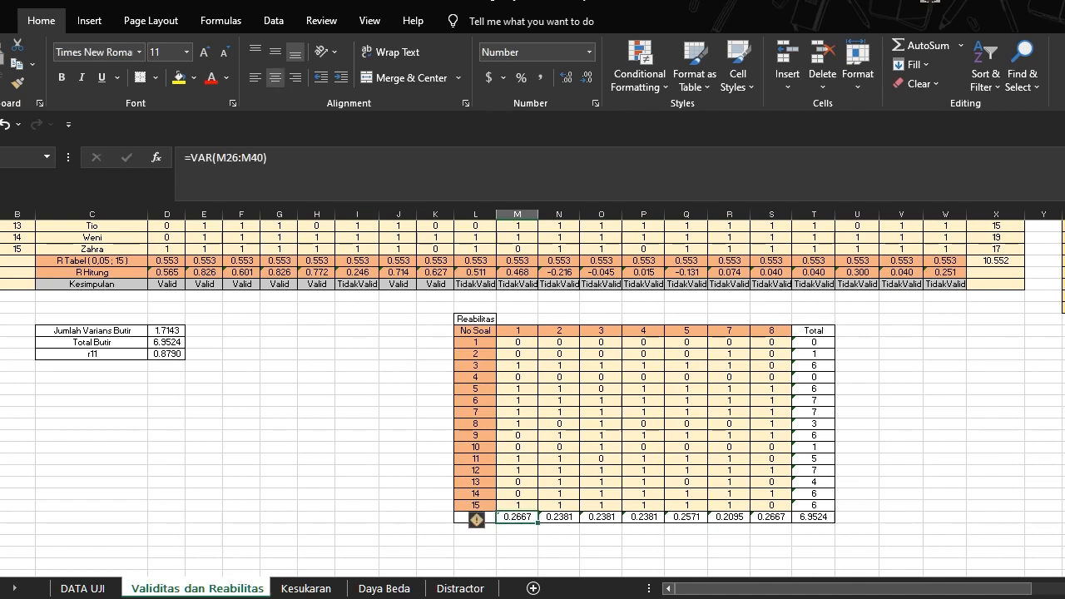
drag(537, 522, 791, 523)
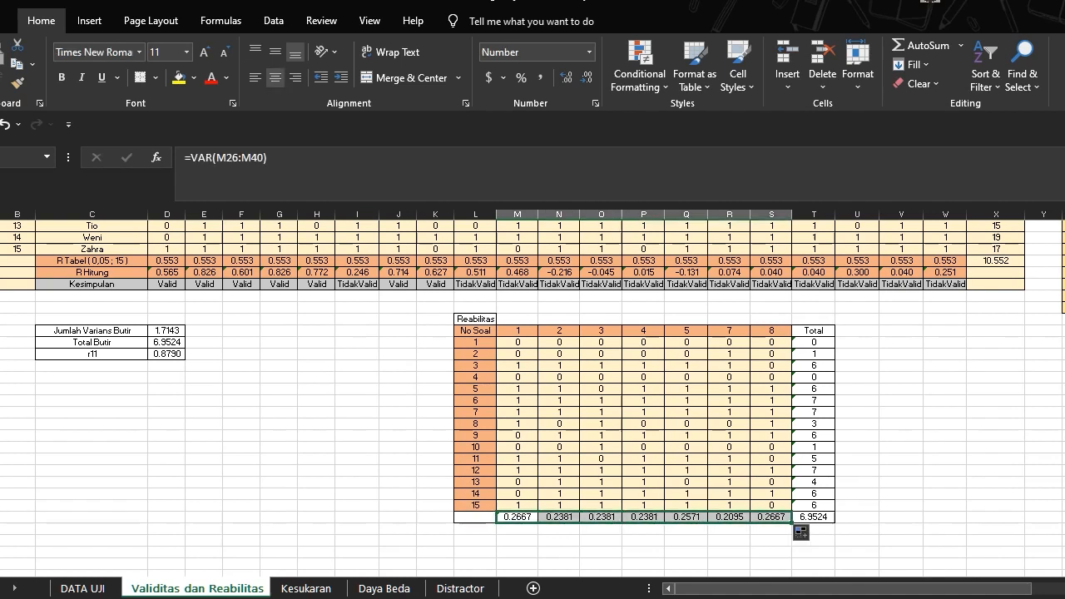
click(772, 401)
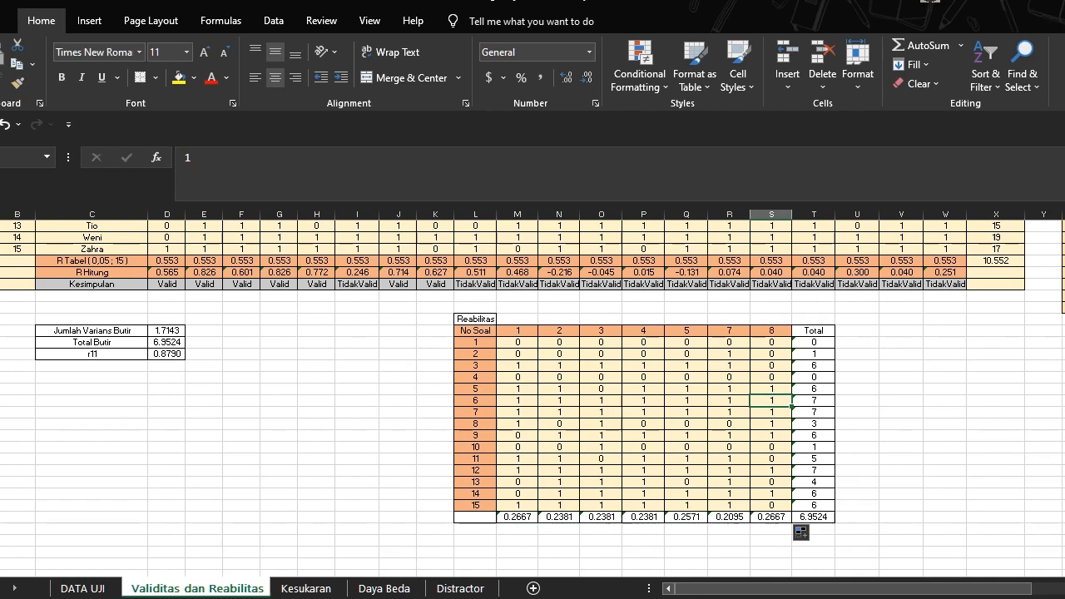
- Check the variance formula under the Reabilitas Total column and the SUM formula for Jumlah Varians Butir, leaving both as they are
click(814, 517)
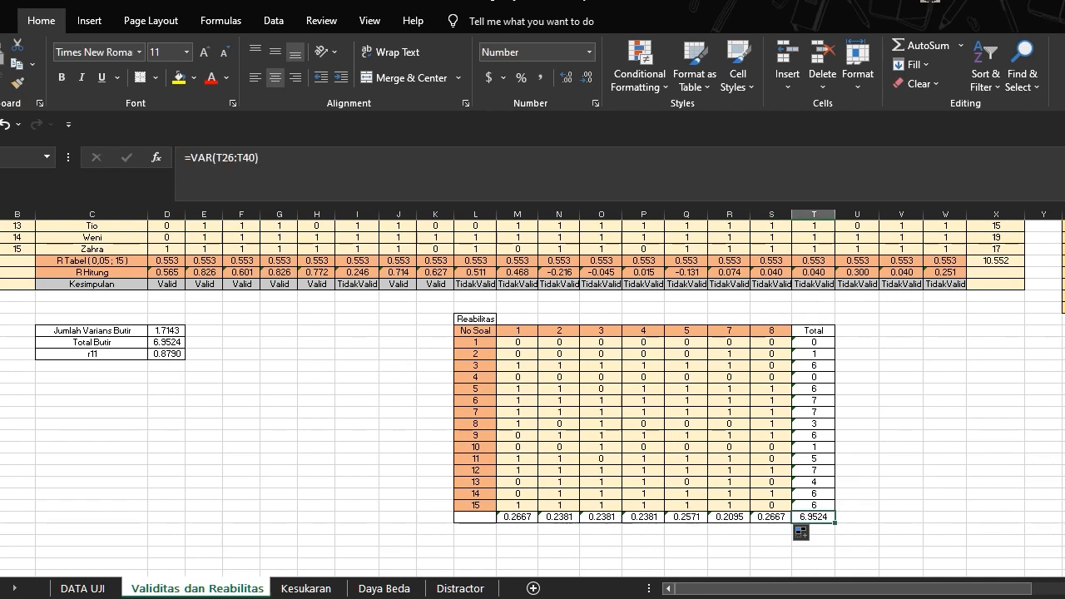
drag(92, 330, 167, 330)
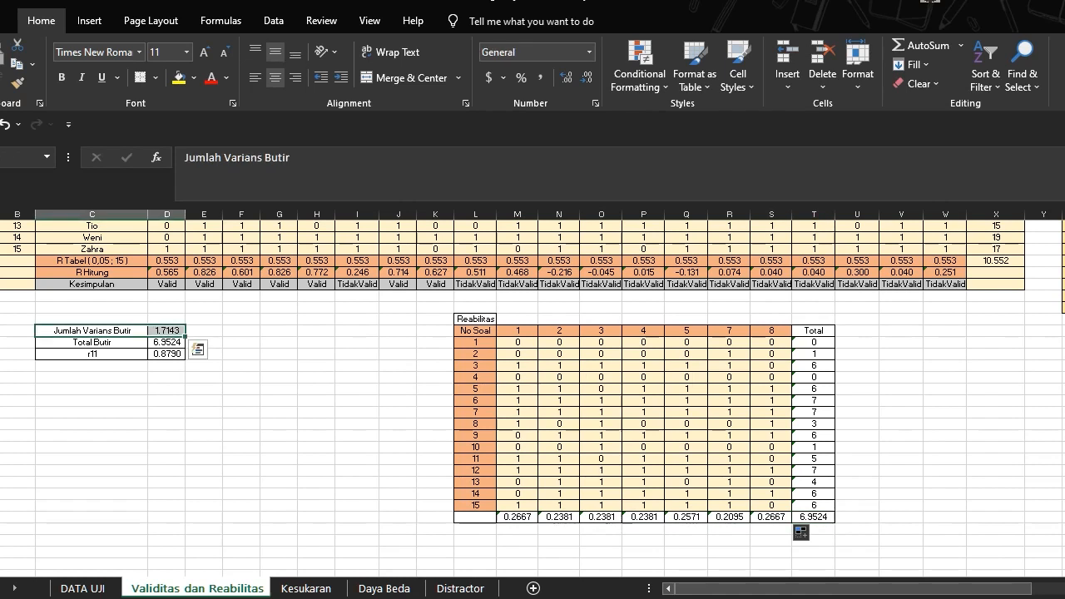
click(167, 330)
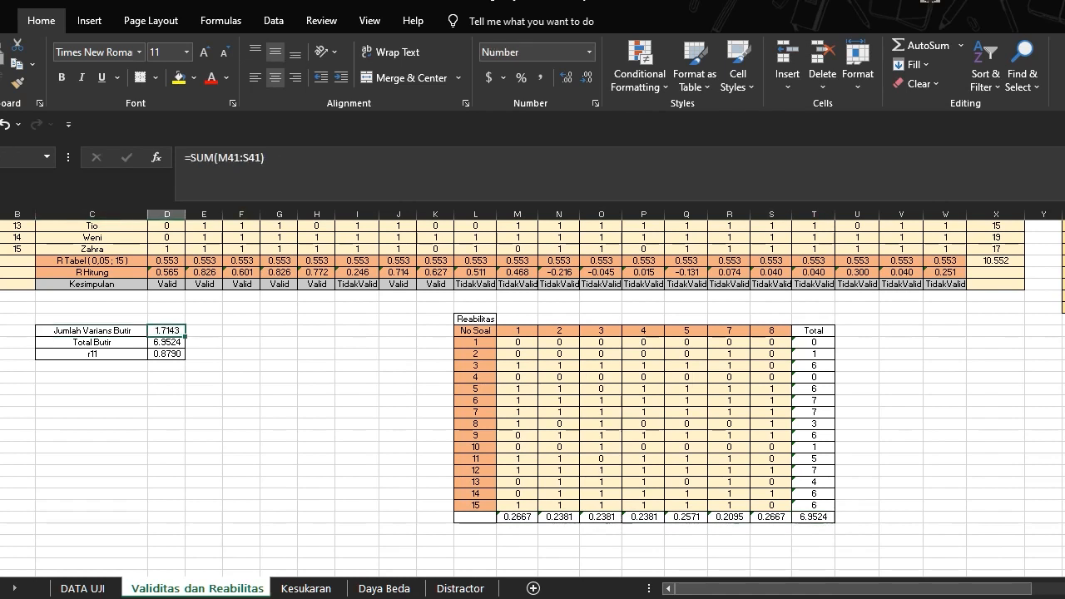
click(243, 157)
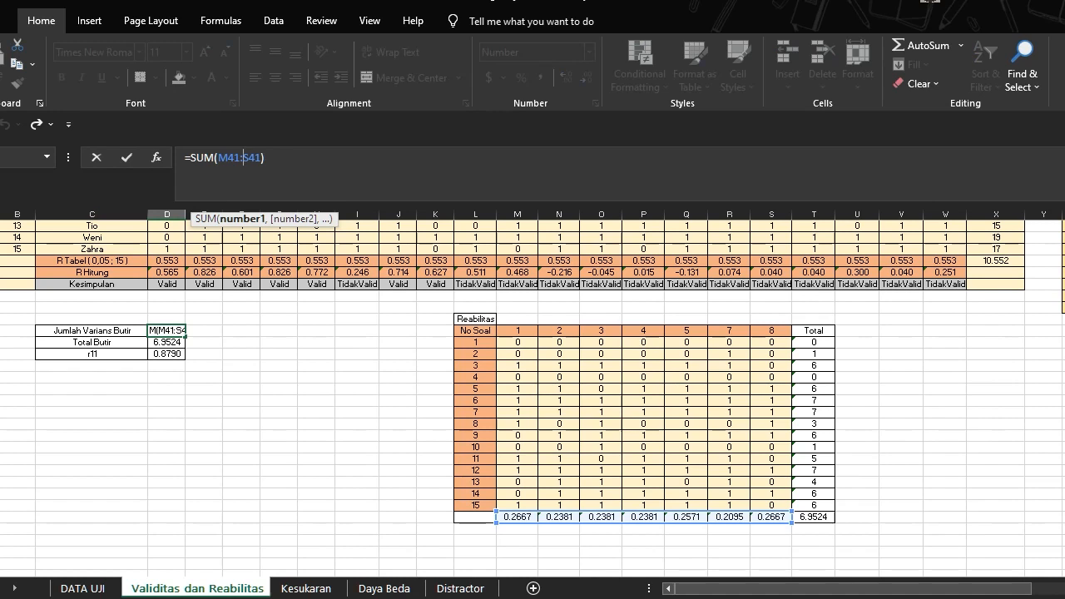
click(92, 342)
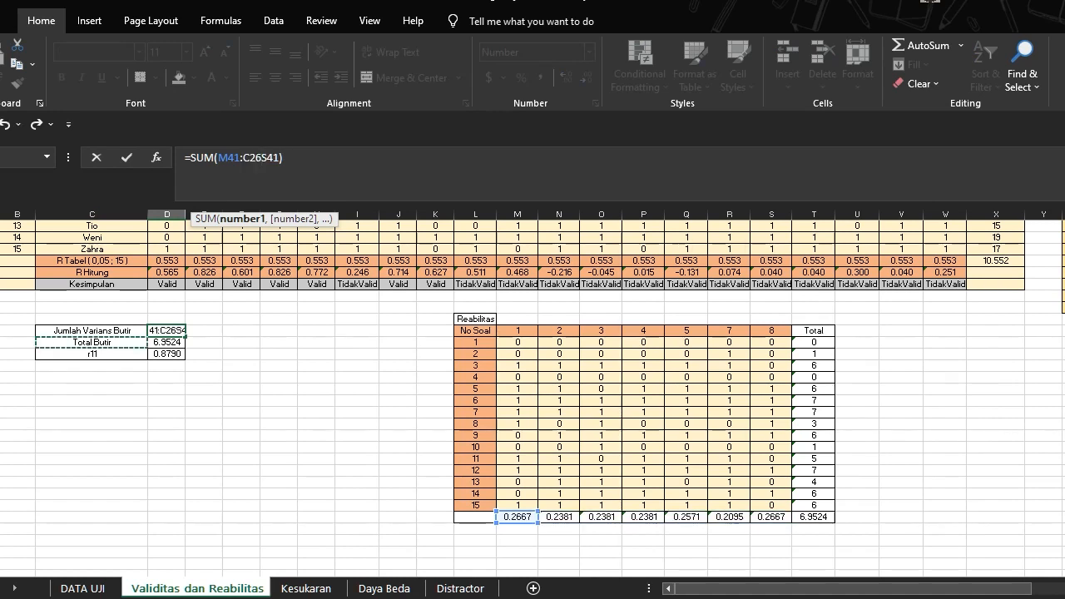
key(Escape)
- Check the formulas behind Total Butir and the r11 reliability coefficient
click(91, 342)
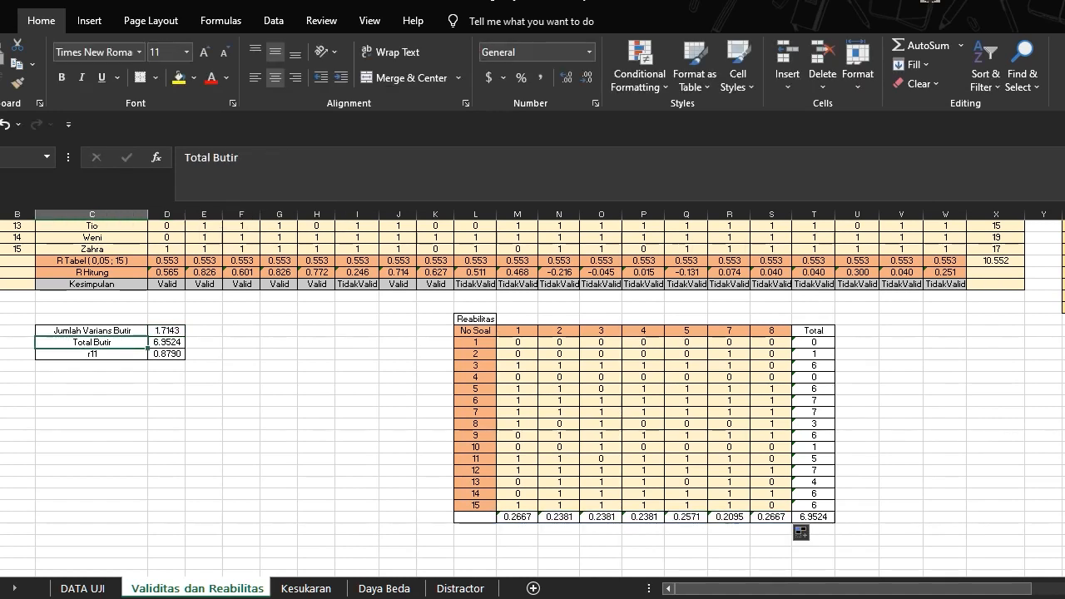
click(167, 343)
click(200, 158)
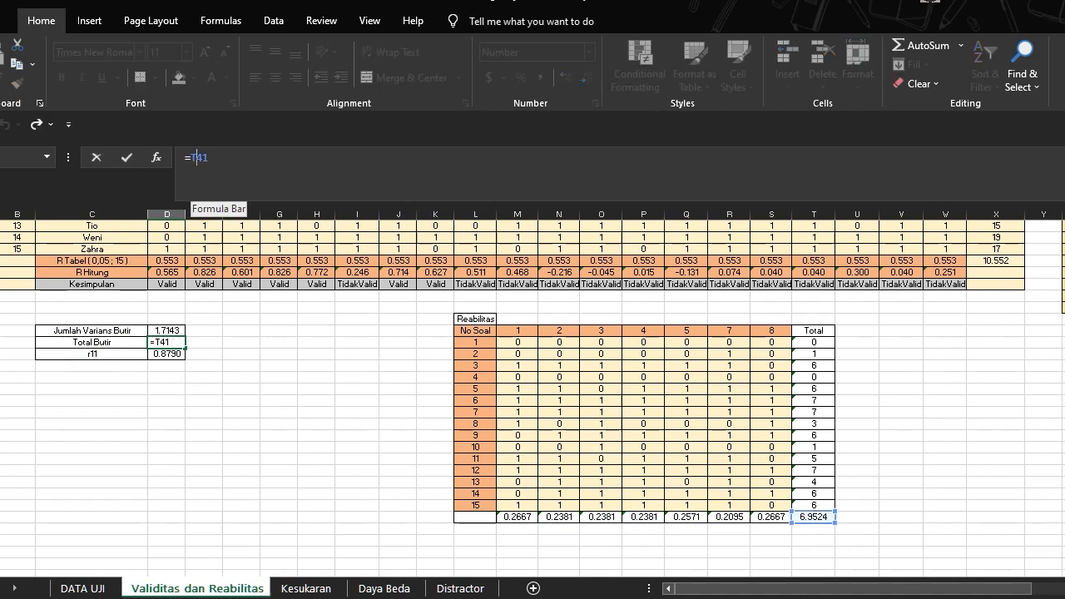
key(Return)
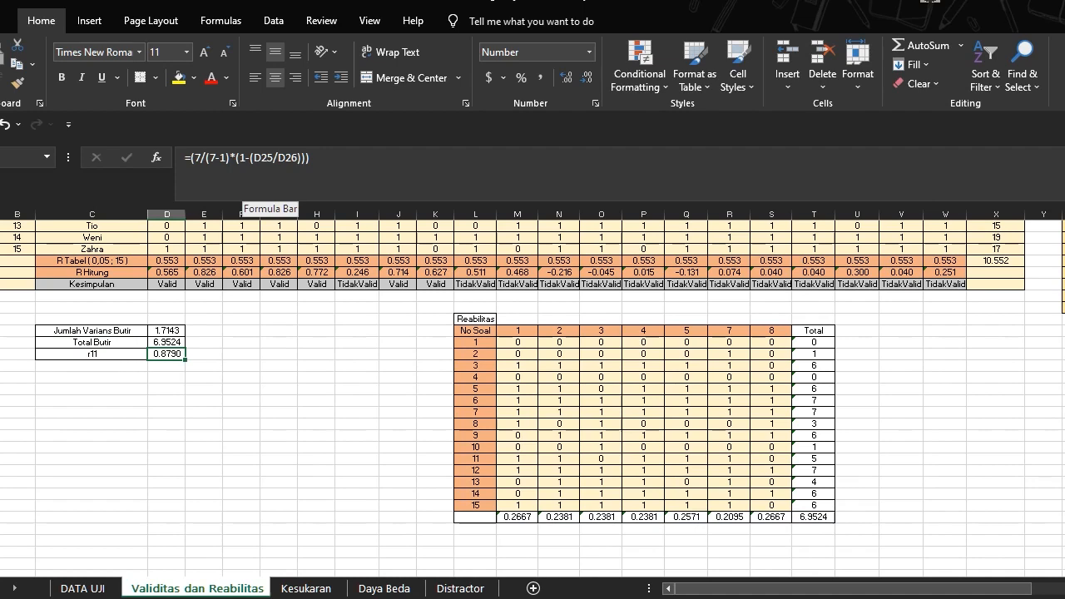
scroll(513, 383, down, 1)
scroll(512, 383, up, 2)
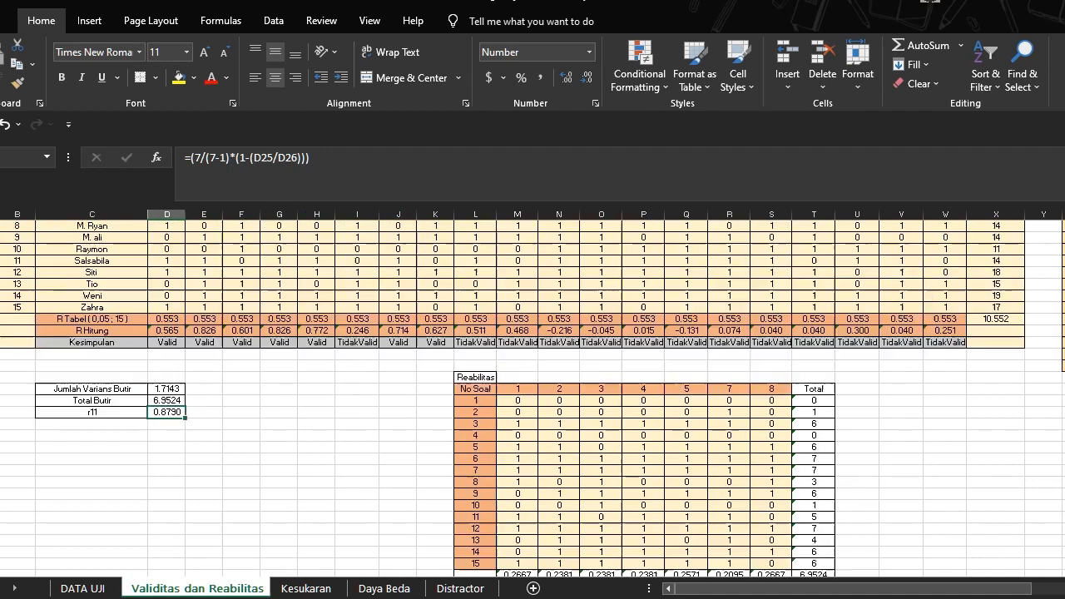
- Open the Kesukaran sheet and review its student score table and the Tabel Tingkat Kesukaran classification ranges
click(306, 588)
click(307, 504)
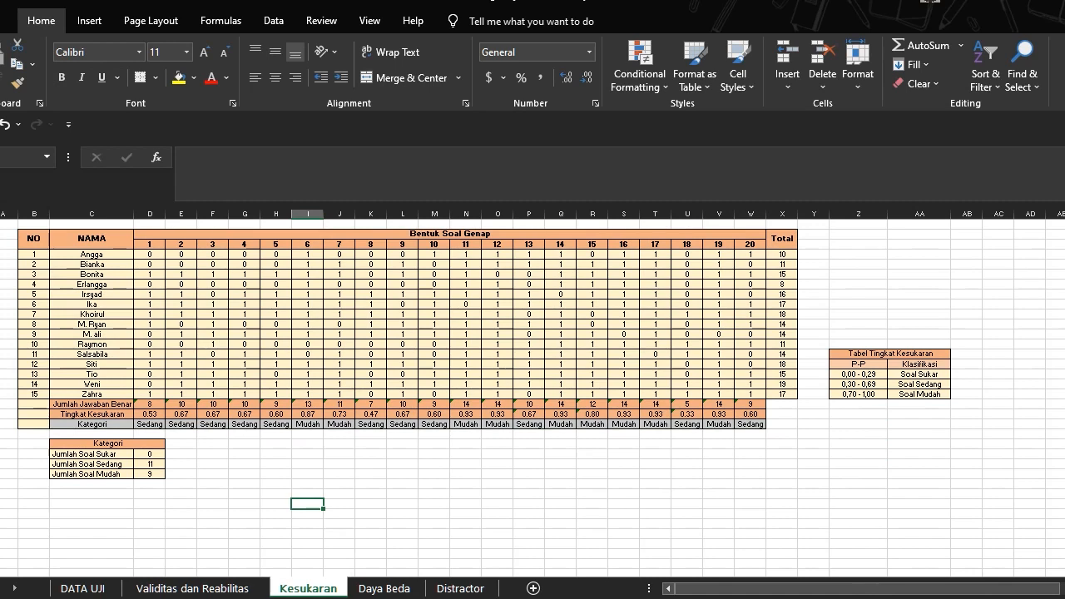
drag(34, 238, 782, 394)
drag(890, 354, 919, 394)
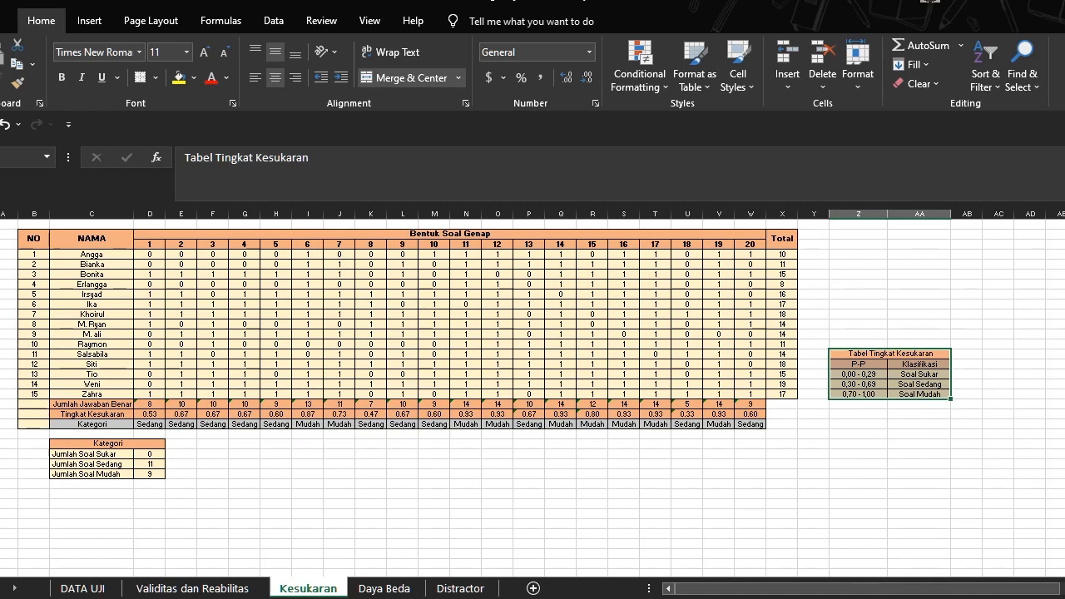
- Confirm the =SUM(D4:D18) formula for question 1's Jumlah Jawaban Benar and fill it across the row through question 20
click(150, 403)
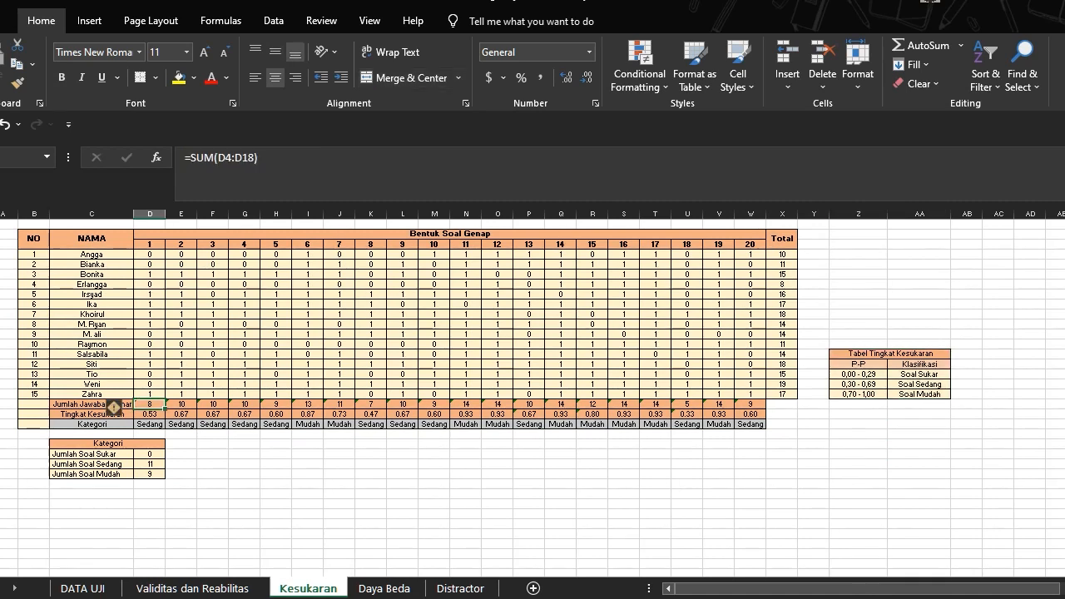
click(150, 356)
click(151, 404)
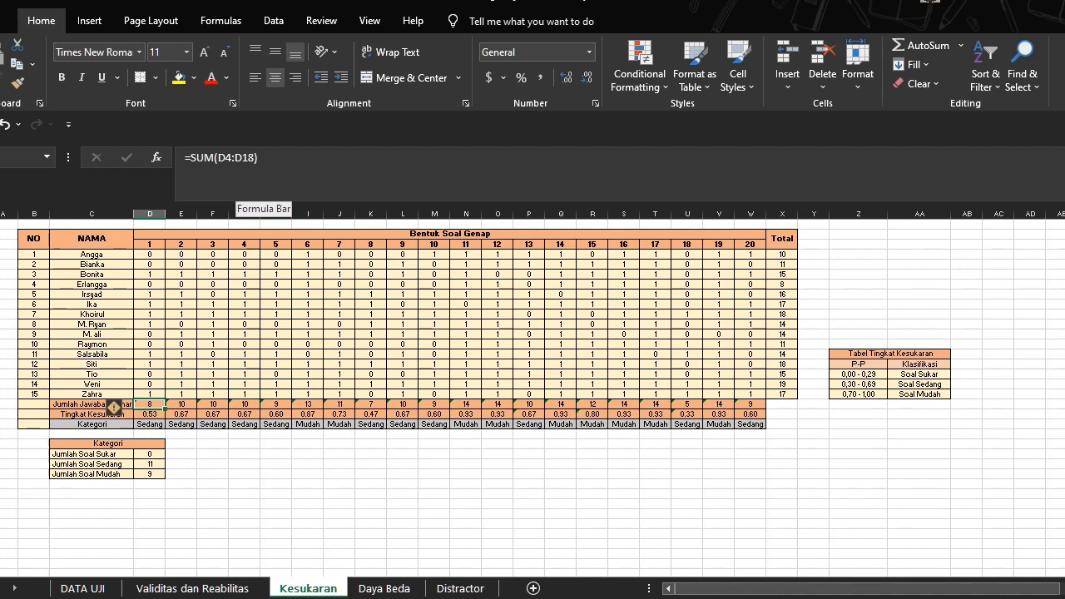
key(F2)
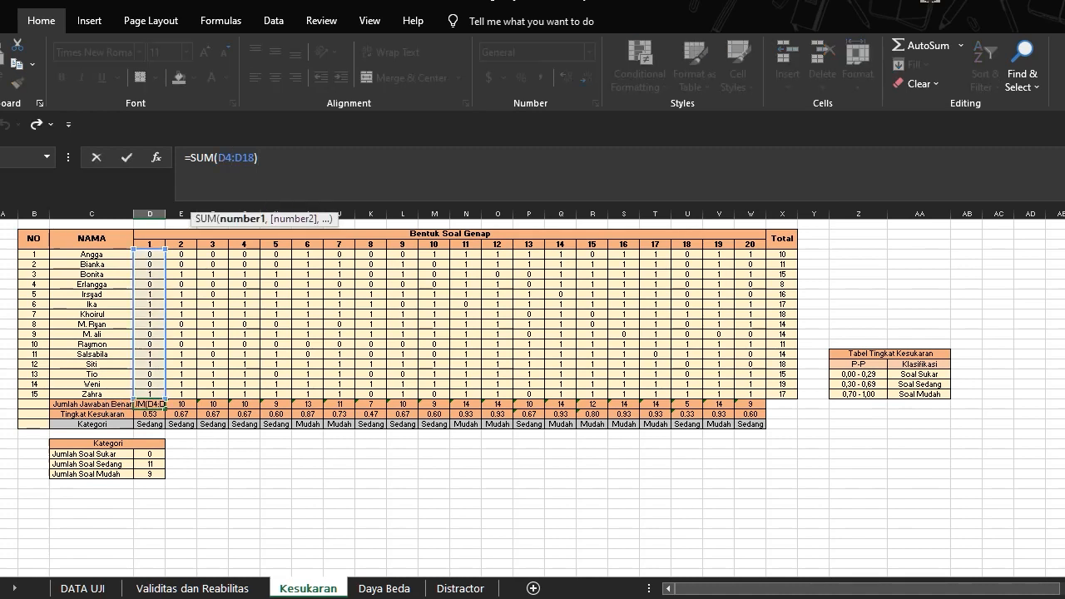
key(Return)
key(Up)
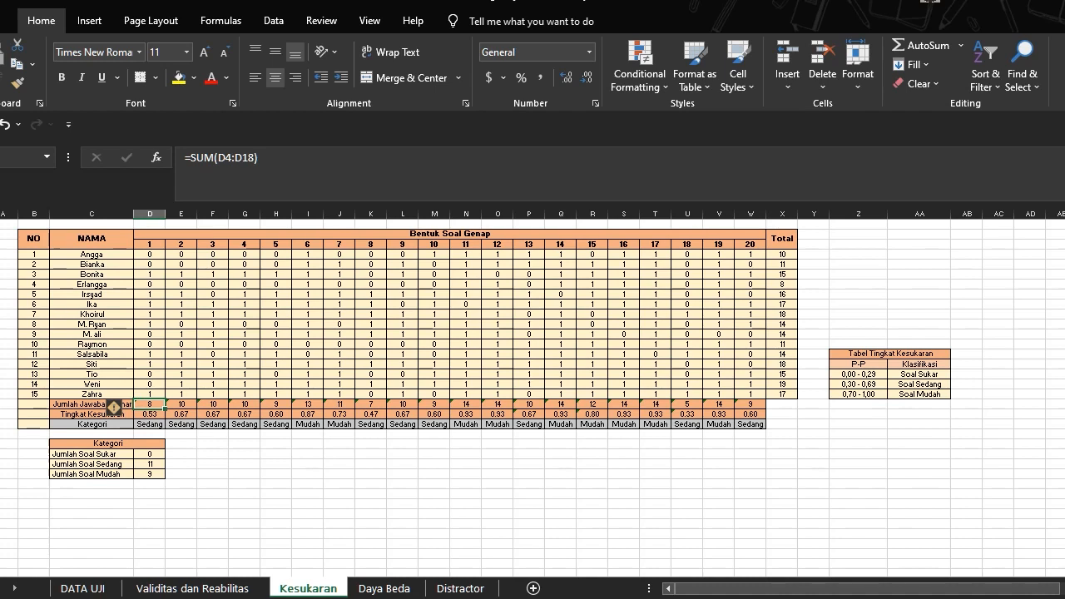
drag(166, 408, 766, 407)
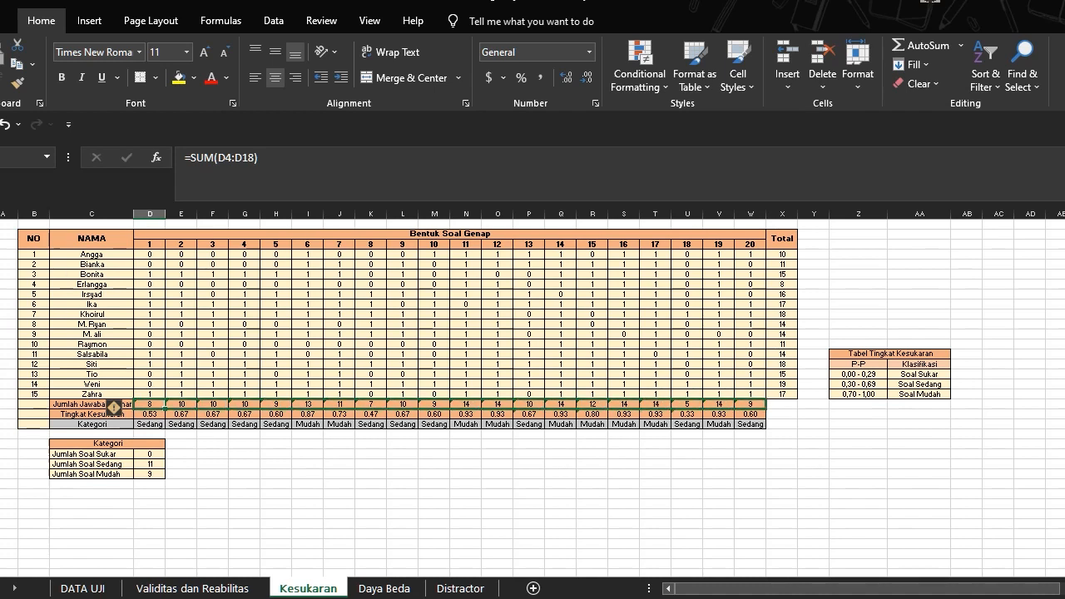
- Change question 1's Tingkat Kesukaran formula to =D19/15 and fill it across the row through question 20
click(181, 414)
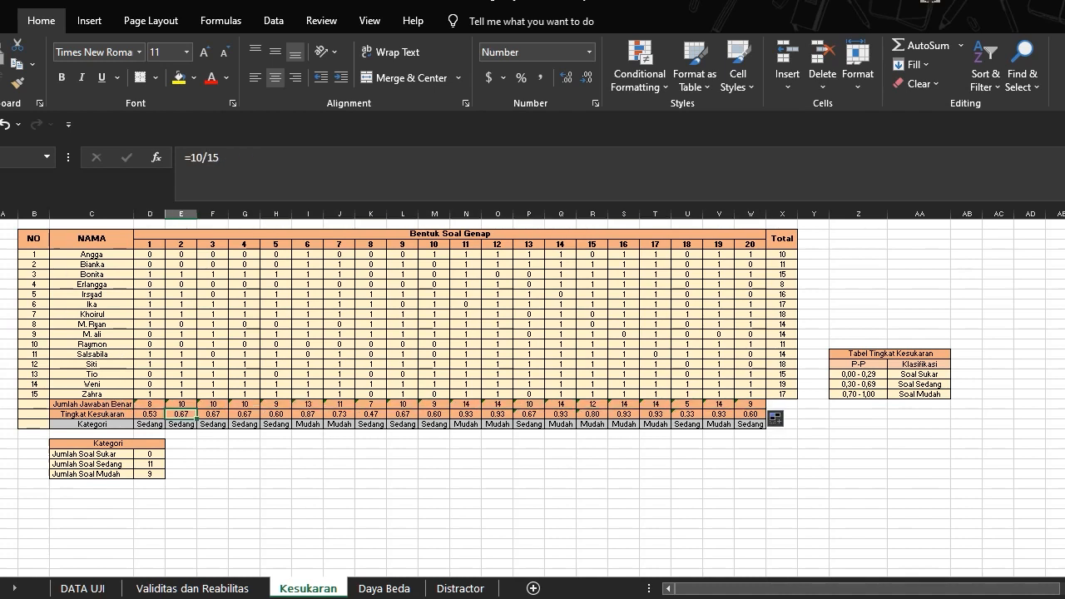
click(150, 414)
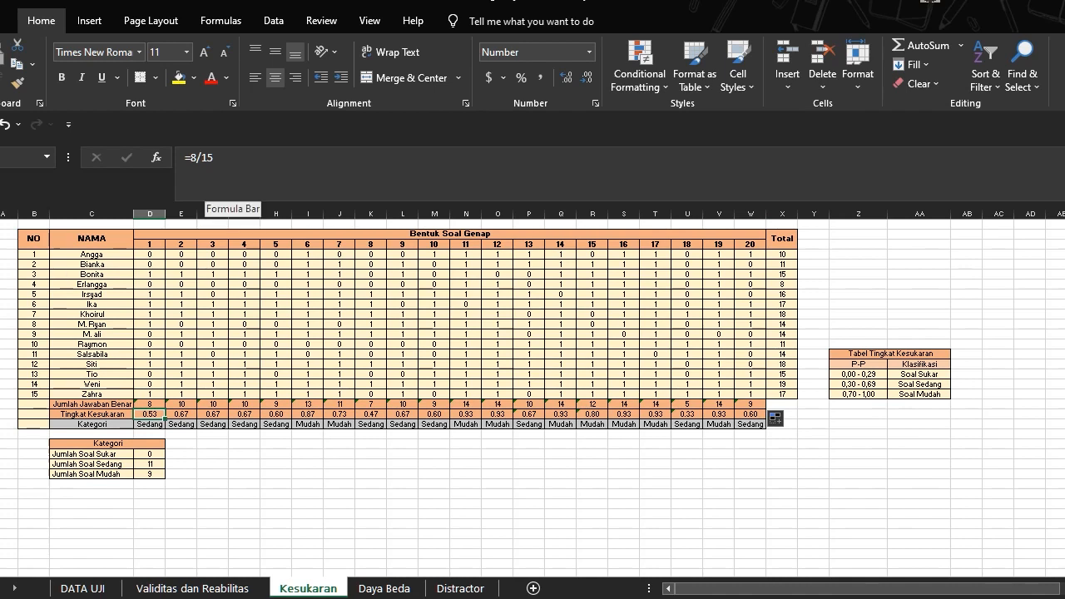
click(208, 185)
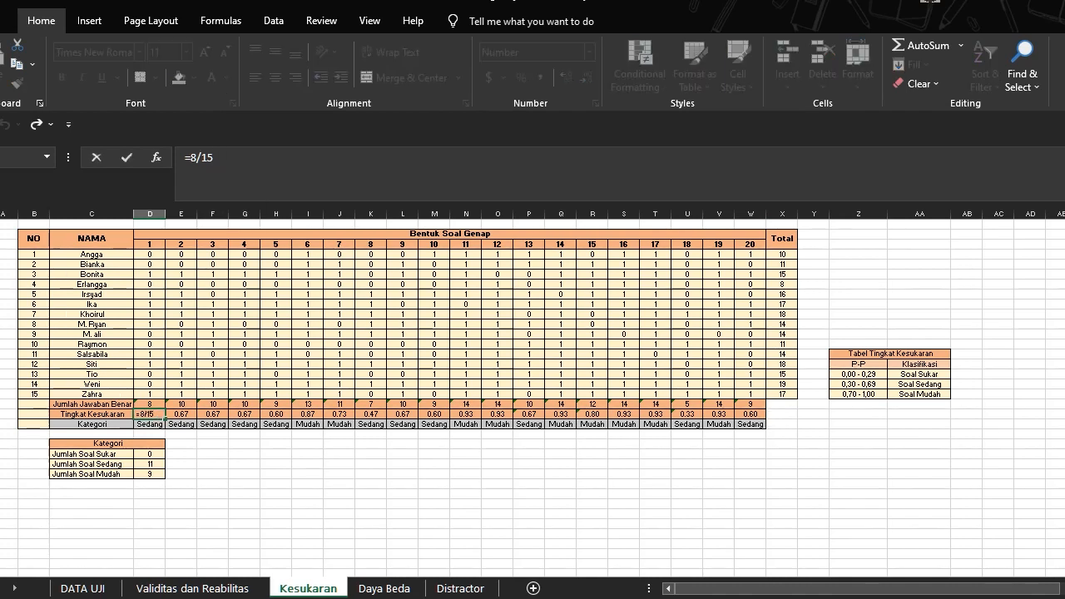
click(197, 158)
key(BackSpace)
click(149, 405)
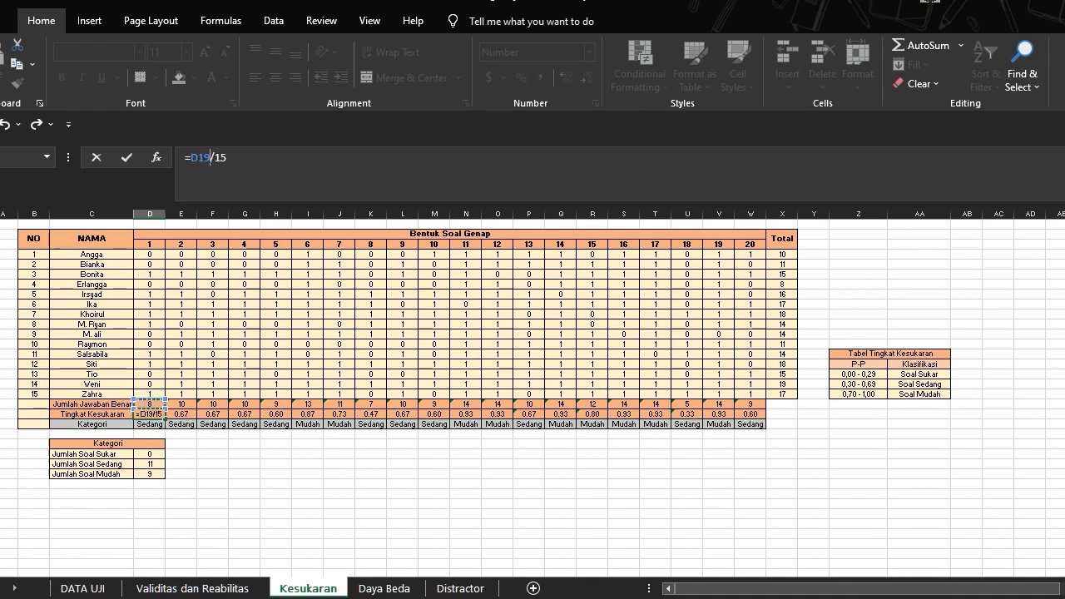
key(Return)
click(149, 414)
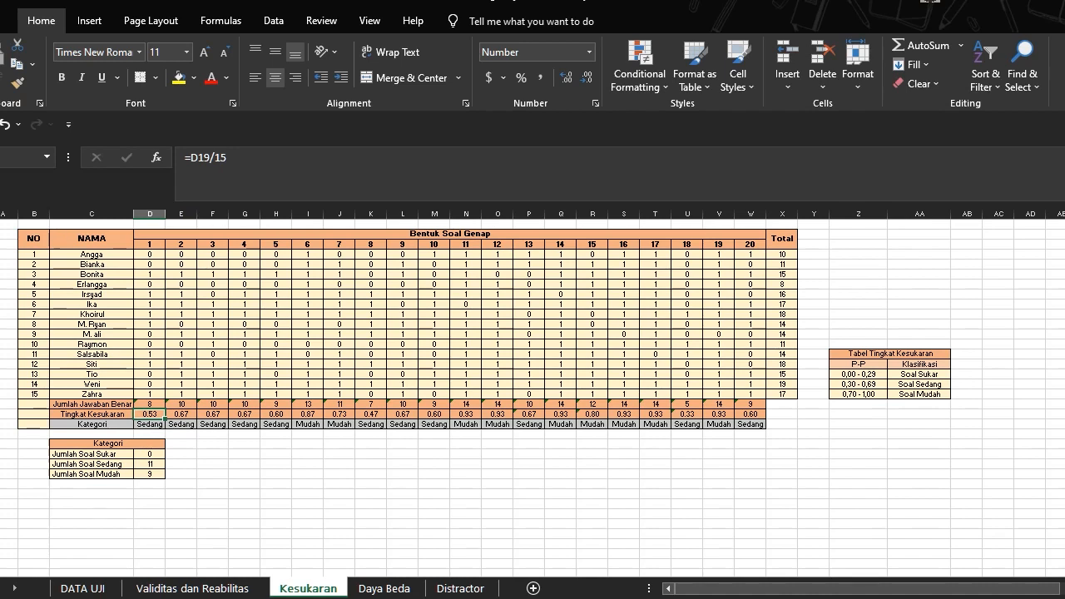
drag(166, 419, 758, 415)
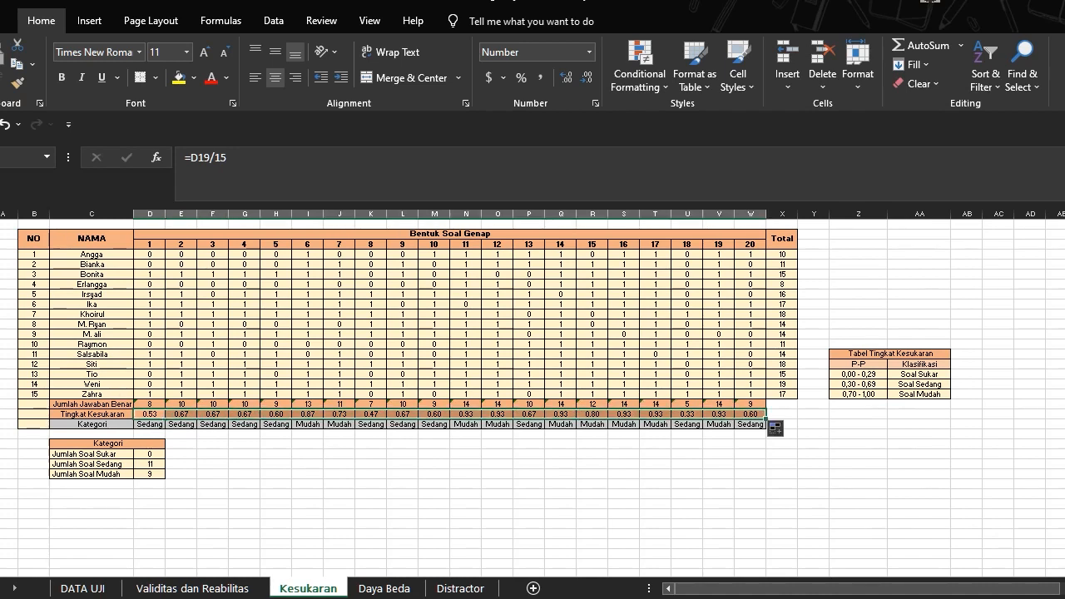
click(150, 414)
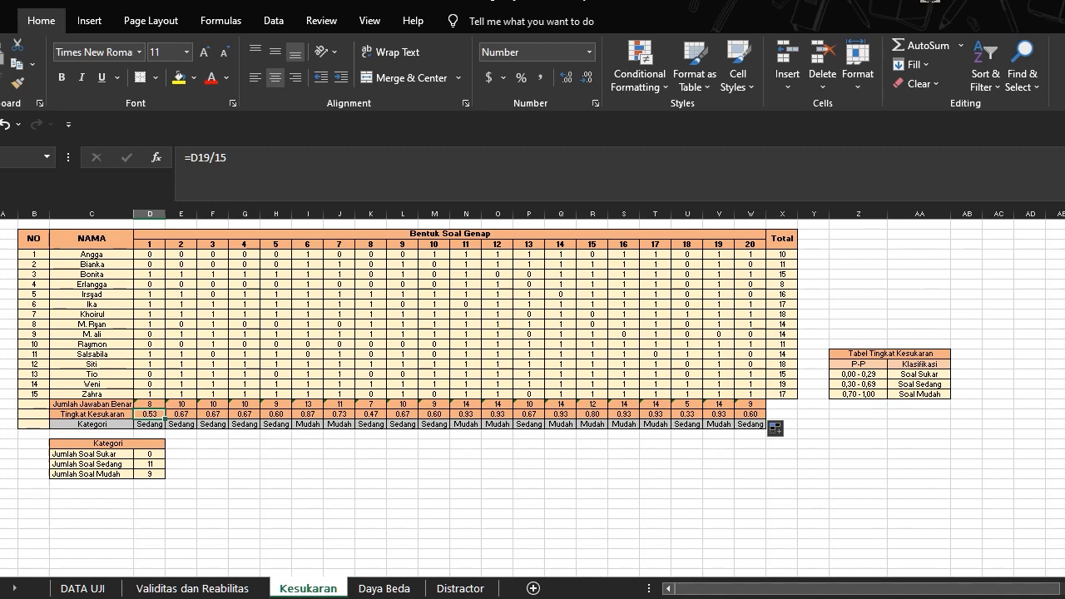
- Examine the nested IF formula in question 1's Kategori cell, including its Sukar, Sedang and Mudah conditions, and leave it as is
click(150, 424)
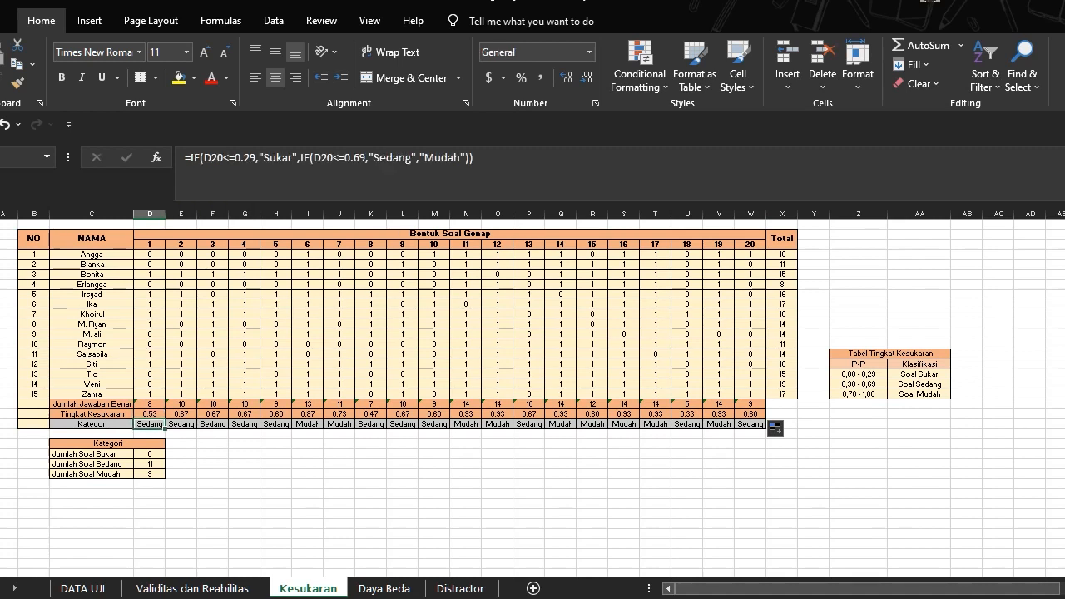
click(244, 157)
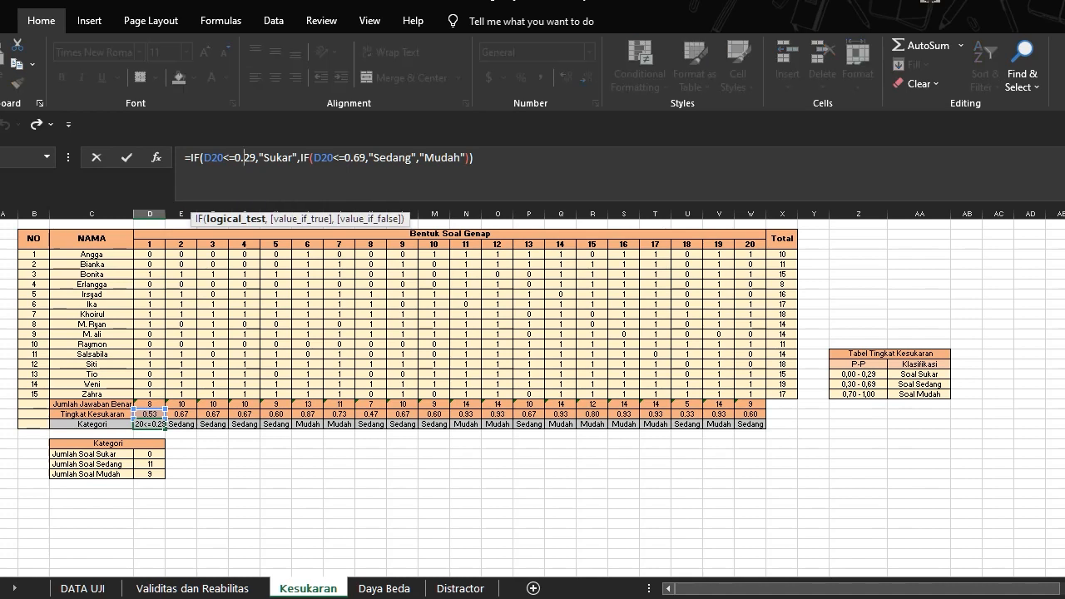
click(278, 157)
click(321, 157)
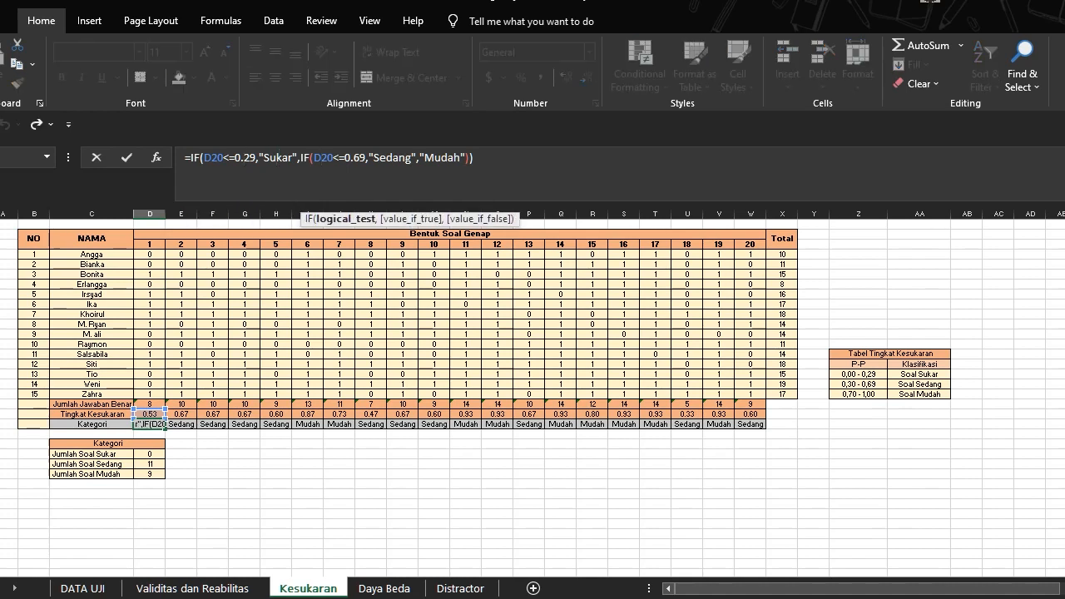
click(474, 158)
click(467, 157)
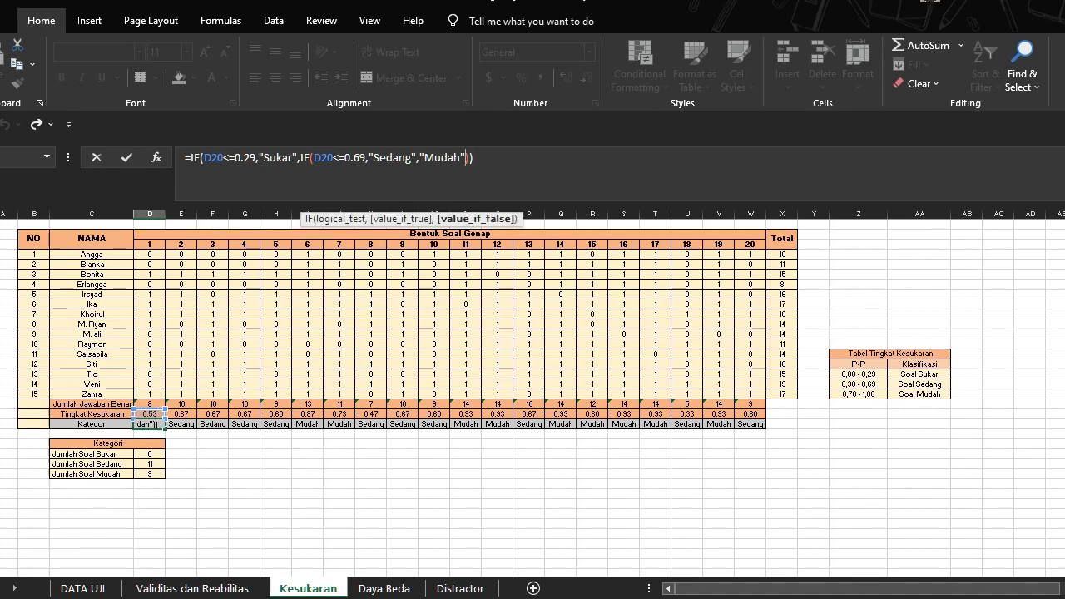
click(471, 158)
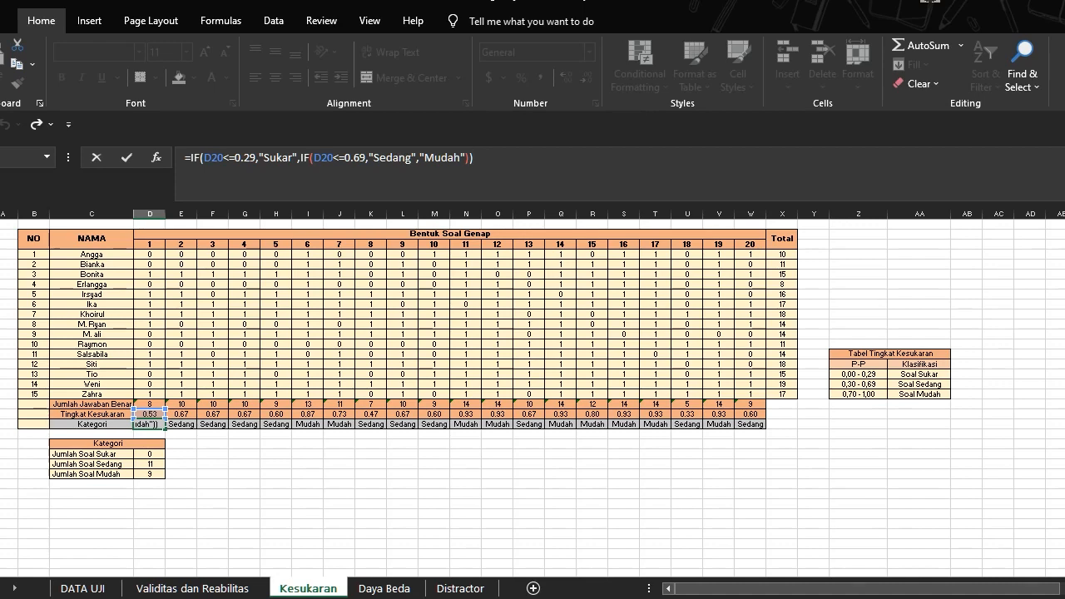
key(Return)
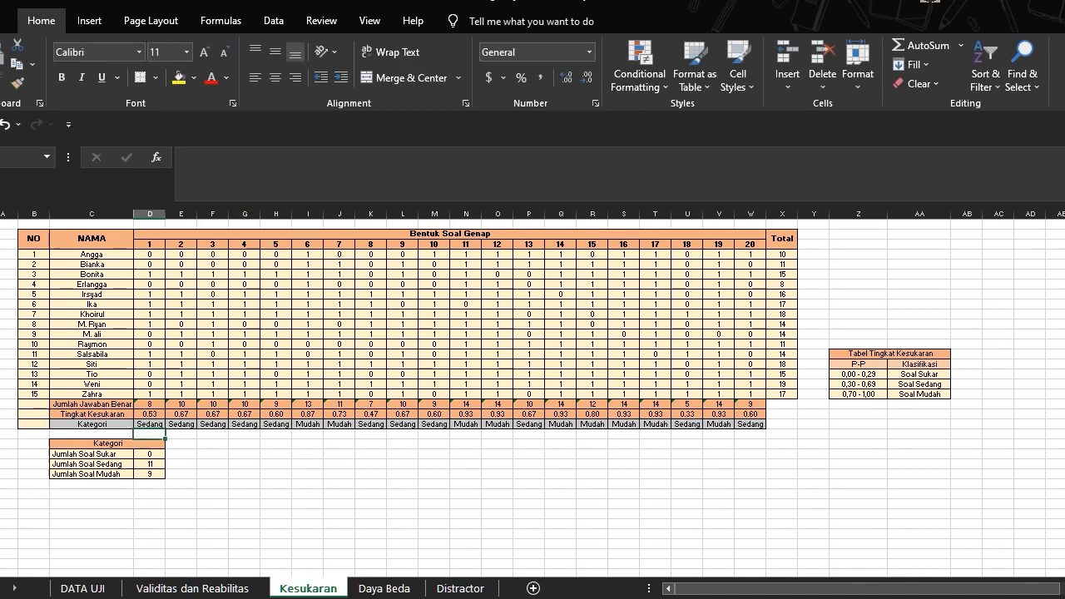
- Compare the Kategori formulas of the neighbouring questions and fill question 1's IF formula across the row through question 20
key(Up)
key(Right)
key(Right)
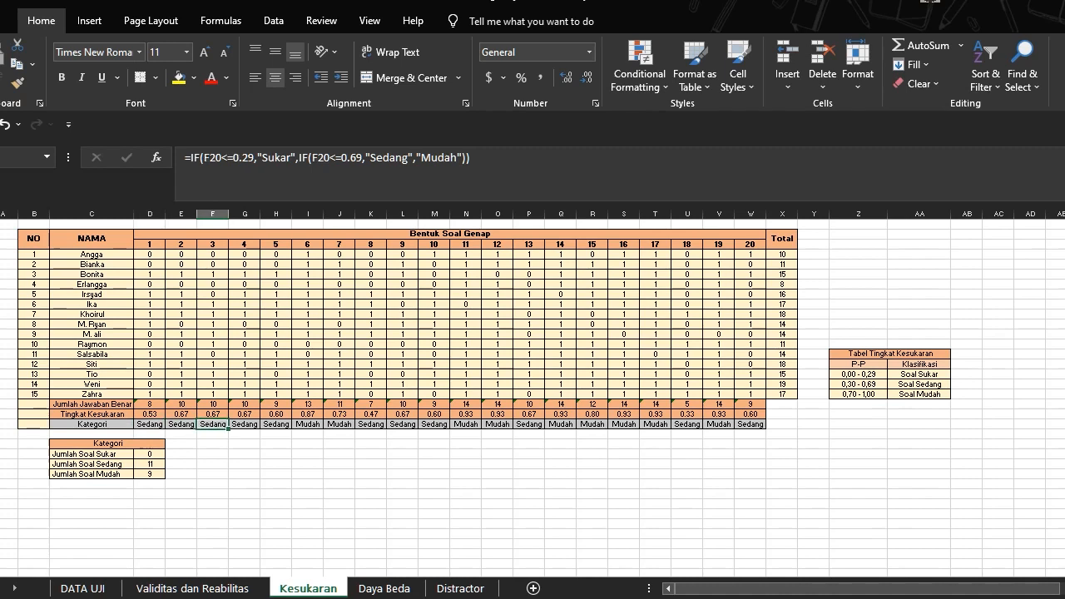
key(Right)
key(Right)
key(Right)
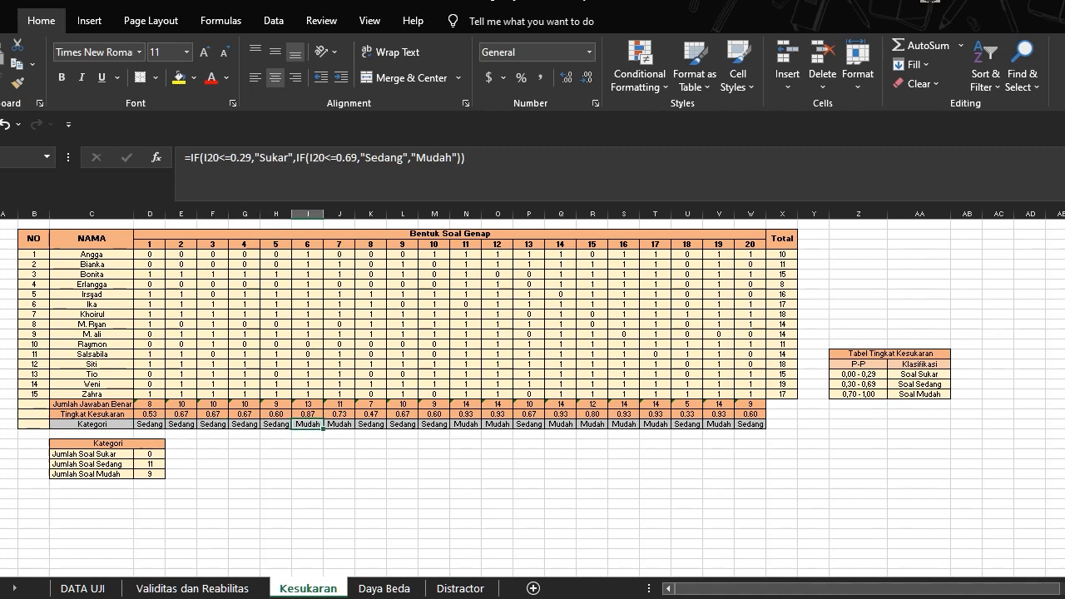
click(150, 424)
drag(150, 425, 751, 424)
- Check the Jumlah Soal Sukar, Sedang and Mudah entries in the Kategori summary table
click(150, 454)
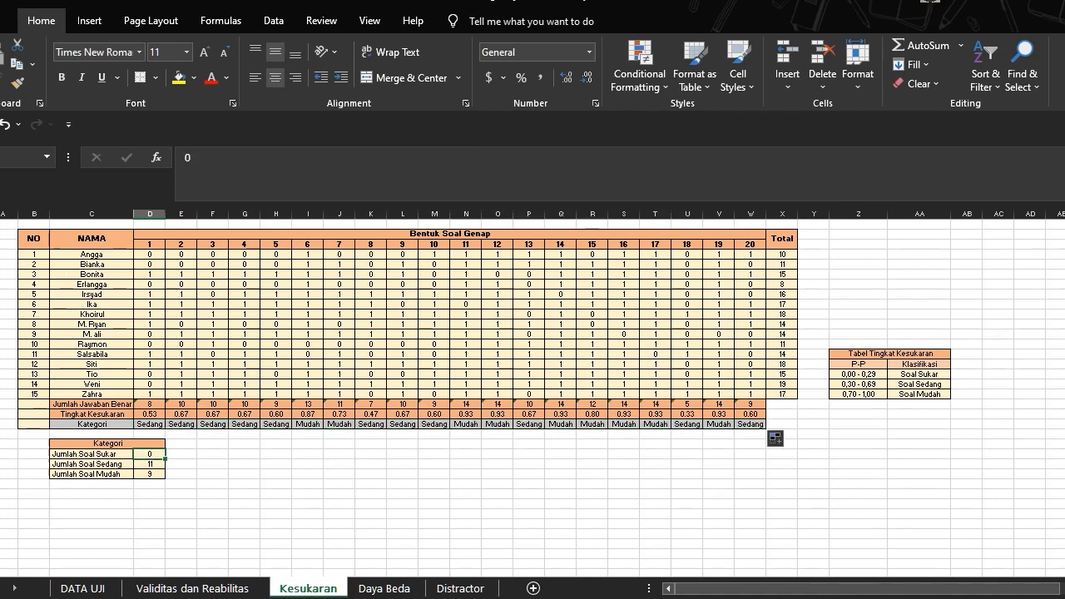
click(150, 475)
click(150, 465)
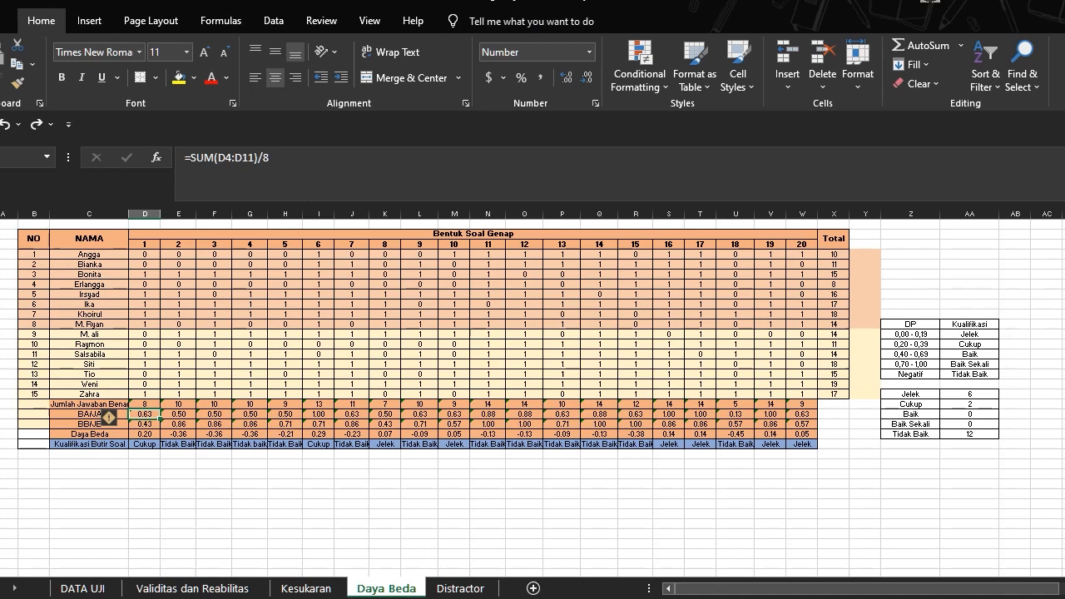
- On the Daya Beda sheet, review the student groups 1–8 and 9–15 and confirm question 1's BA/JA and BB/JB formulas
drag(34, 255, 834, 325)
drag(34, 334, 834, 414)
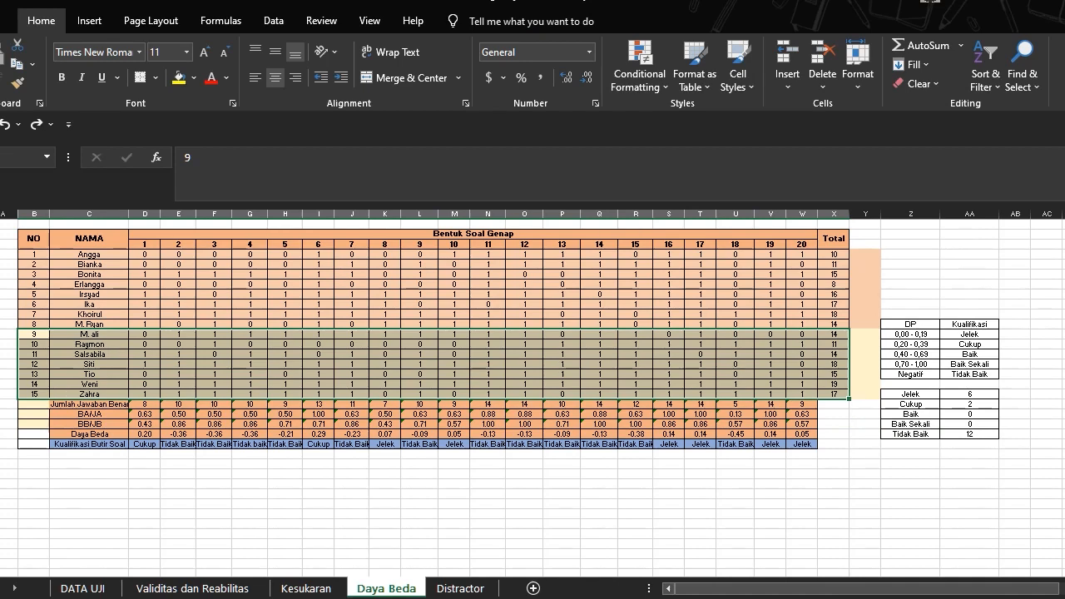
click(144, 415)
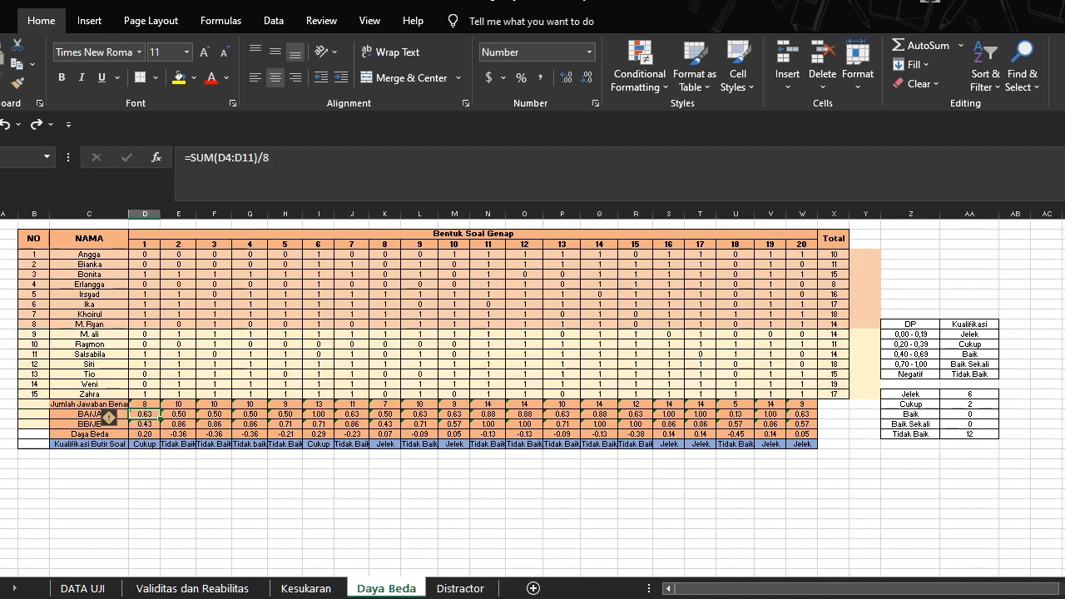
click(270, 158)
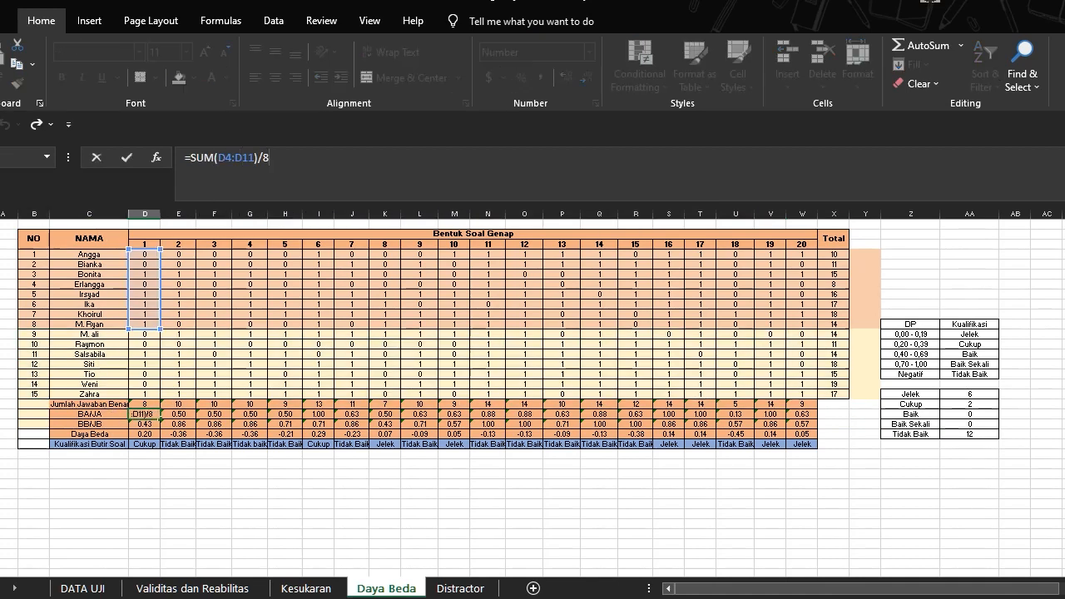
key(Return)
click(270, 157)
key(Return)
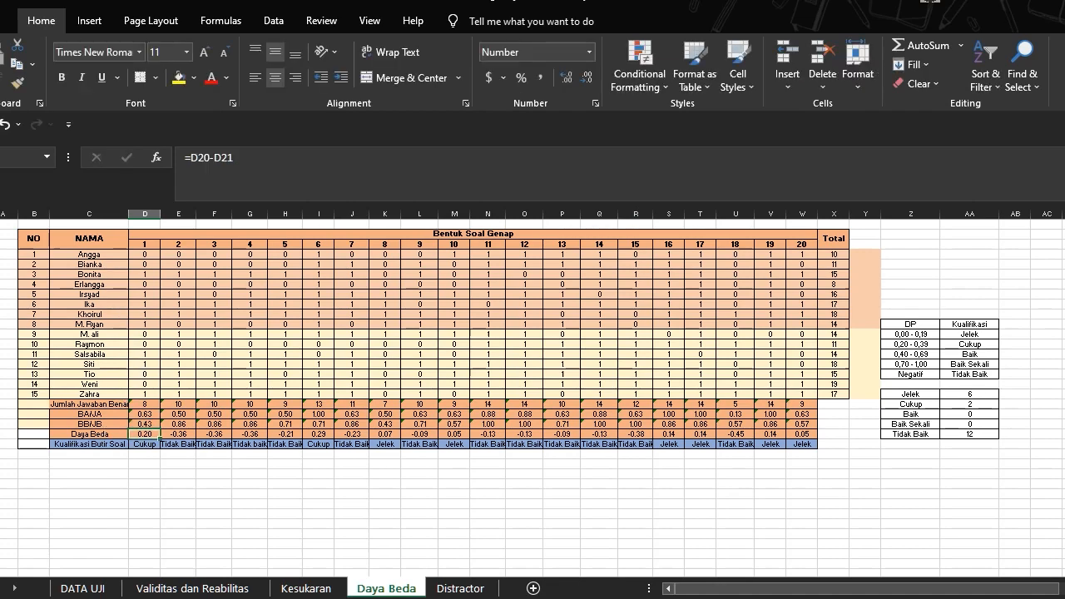
- Fill question 1's BA/JA formula =SUM(D4:D11)/8 and BB/JB formula =SUM(D12:D18)/7 across their rows through question 20
click(145, 414)
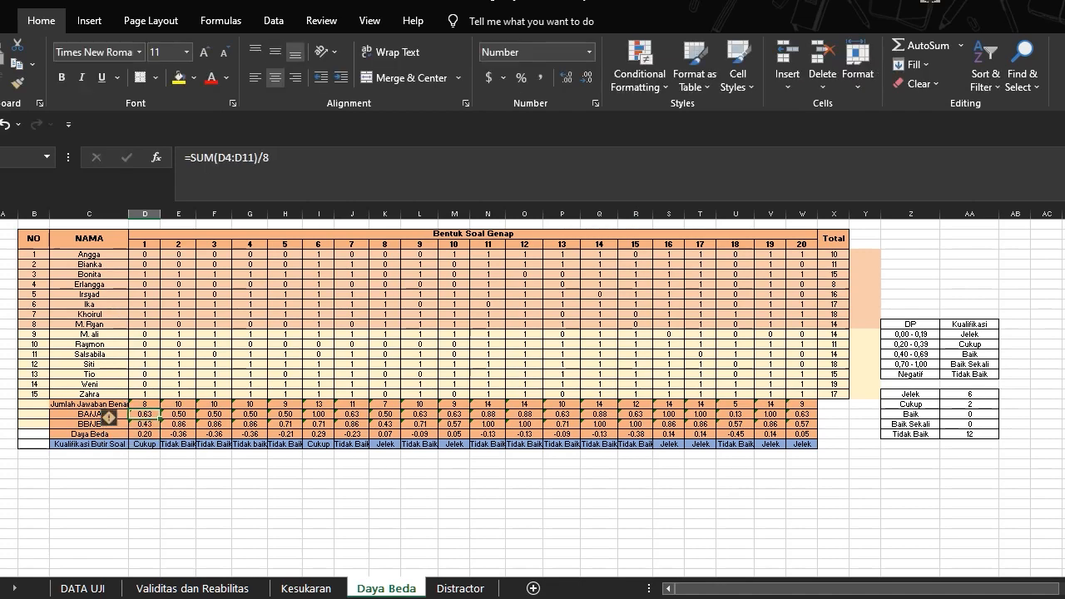
drag(159, 420, 817, 419)
click(145, 425)
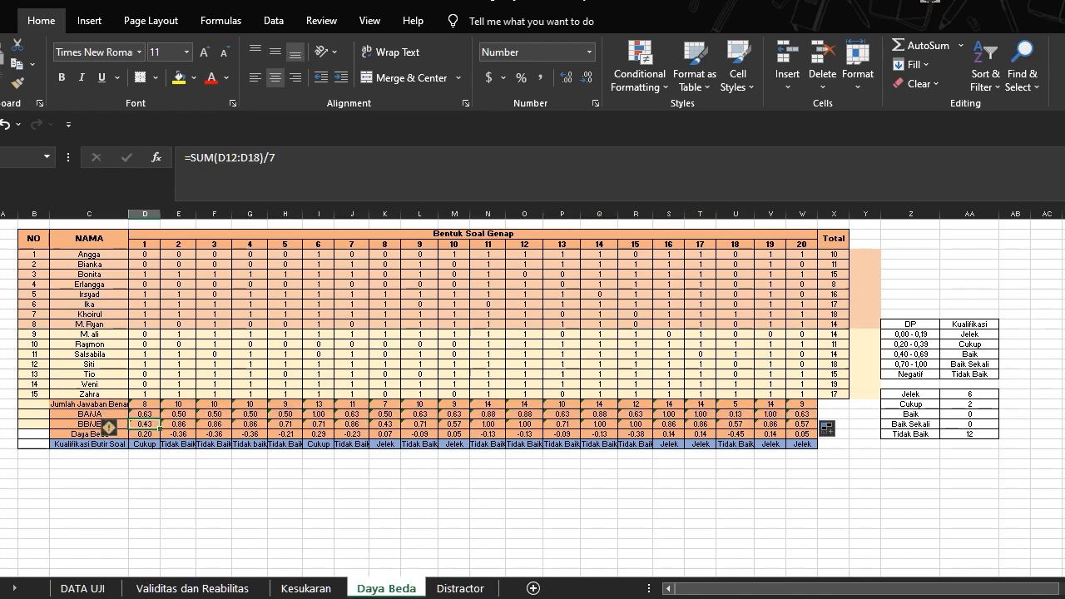
drag(159, 430, 817, 429)
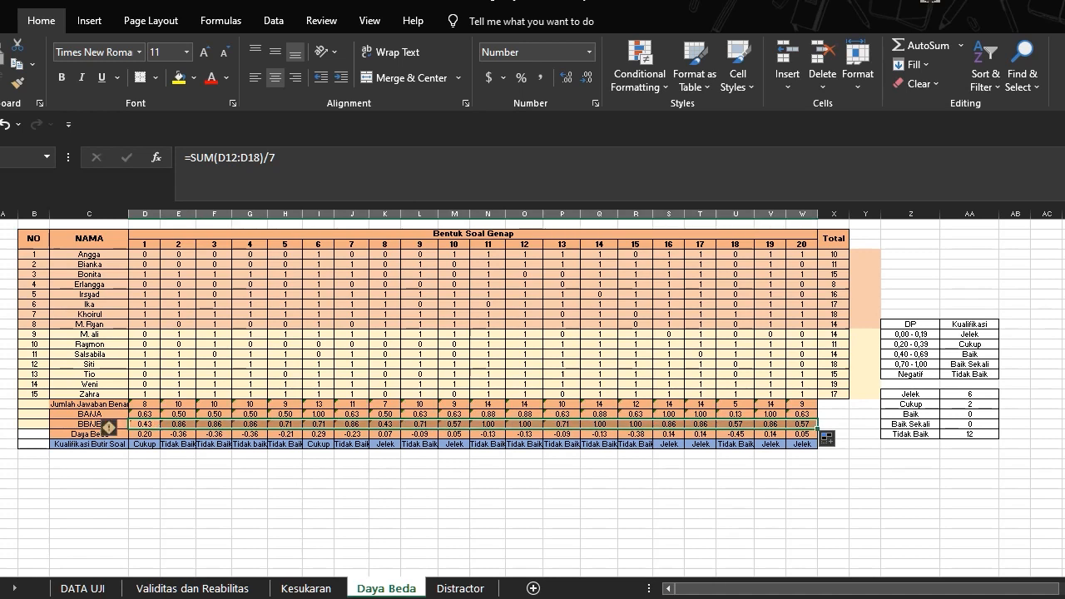
- Confirm the =D20-D21 formula for question 1's Daya Beda and fill it across the row through question 20
click(145, 434)
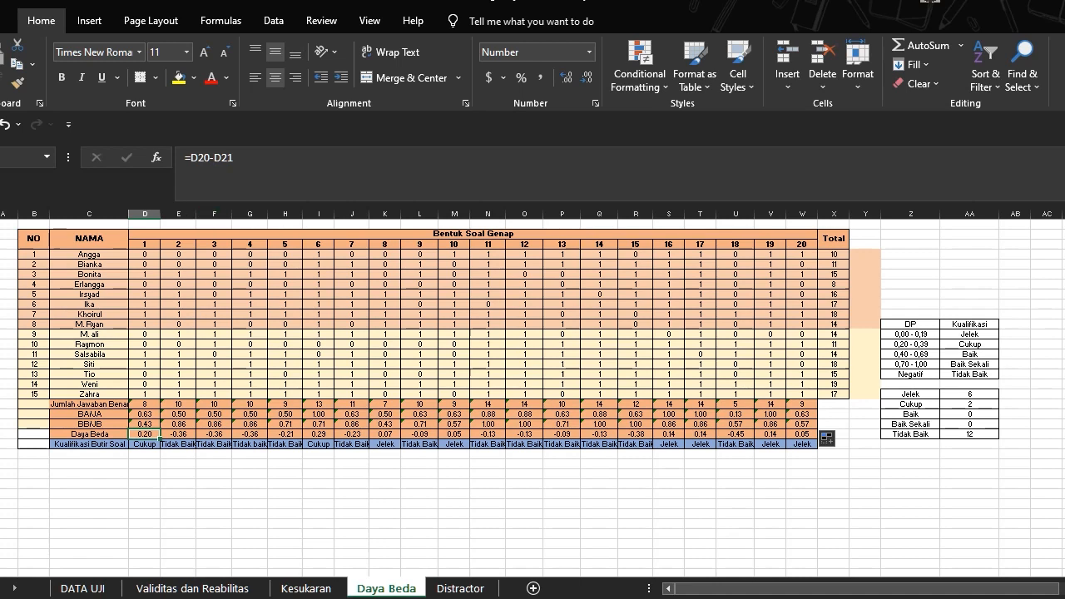
click(234, 186)
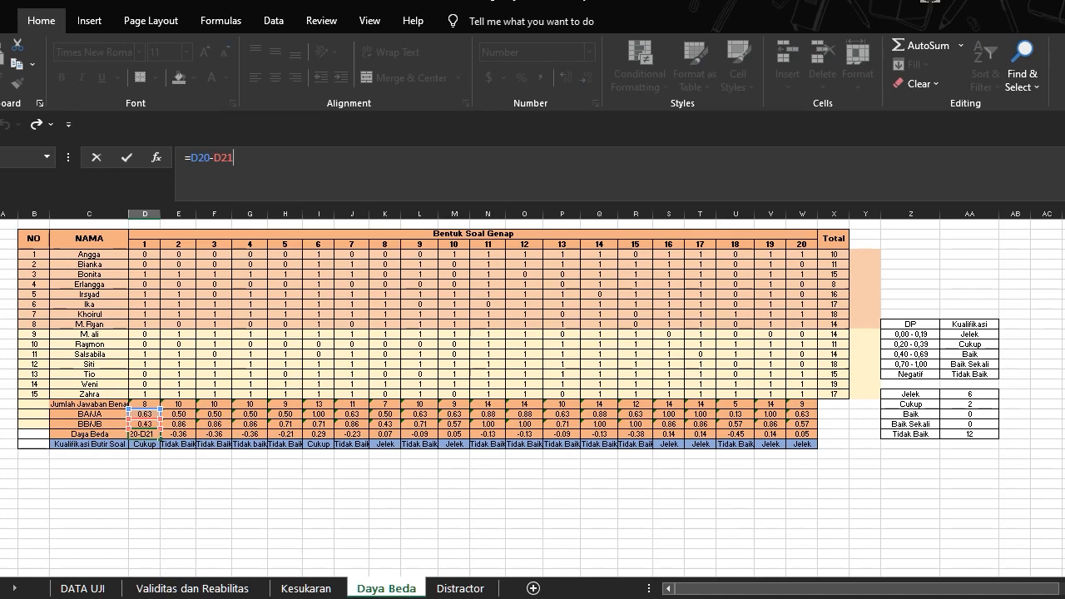
key(Return)
click(144, 434)
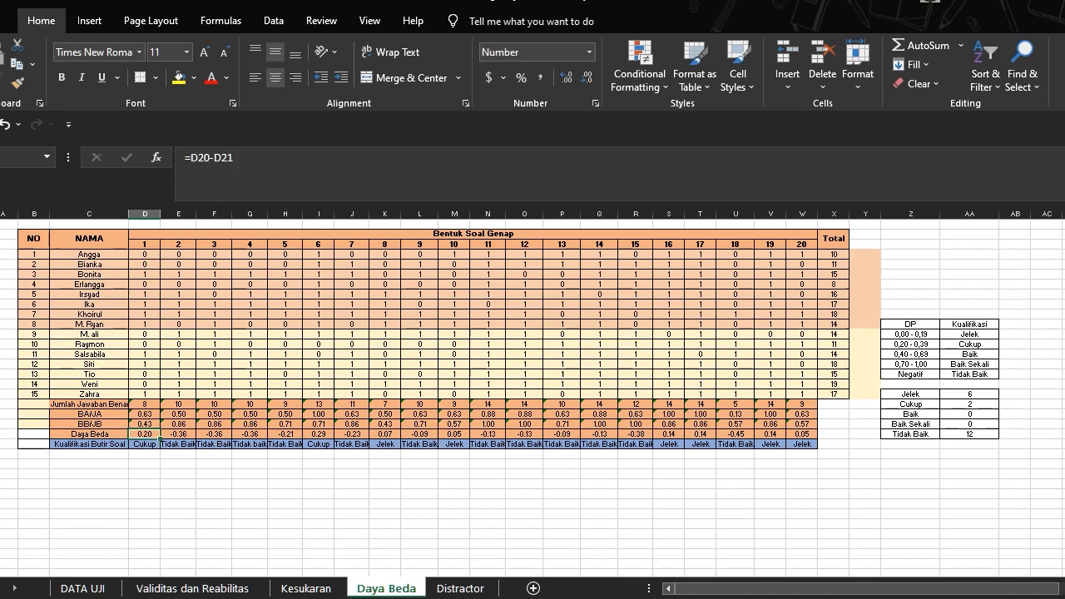
drag(145, 435, 807, 436)
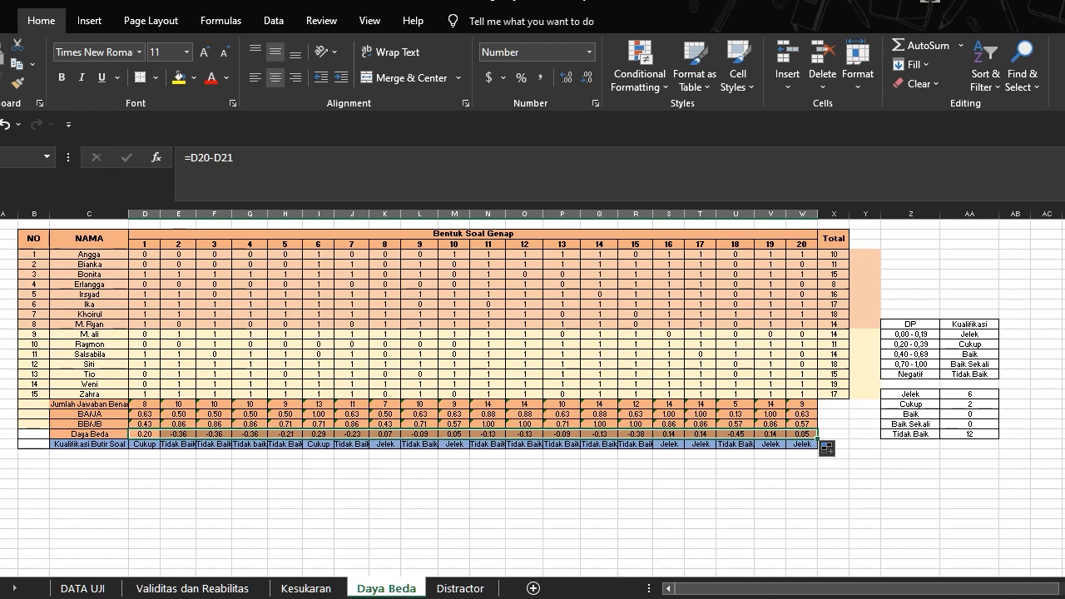
- Check the IF formula behind question 1's Kualifikasi Butir Soal and open the Distractor sheet at its No.1 table
click(144, 444)
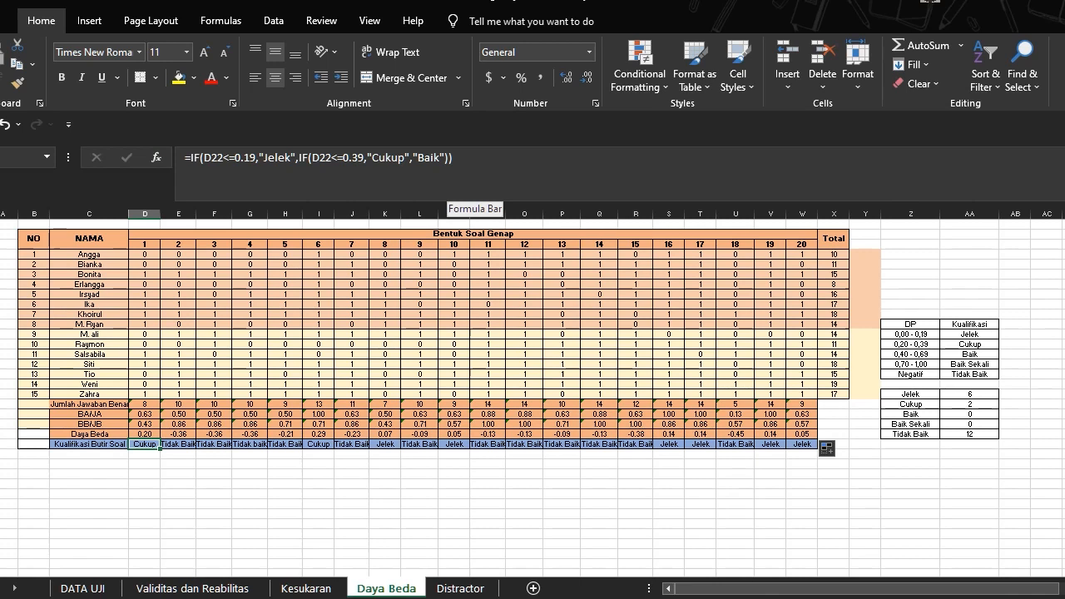
key(ctrl+Page_Down)
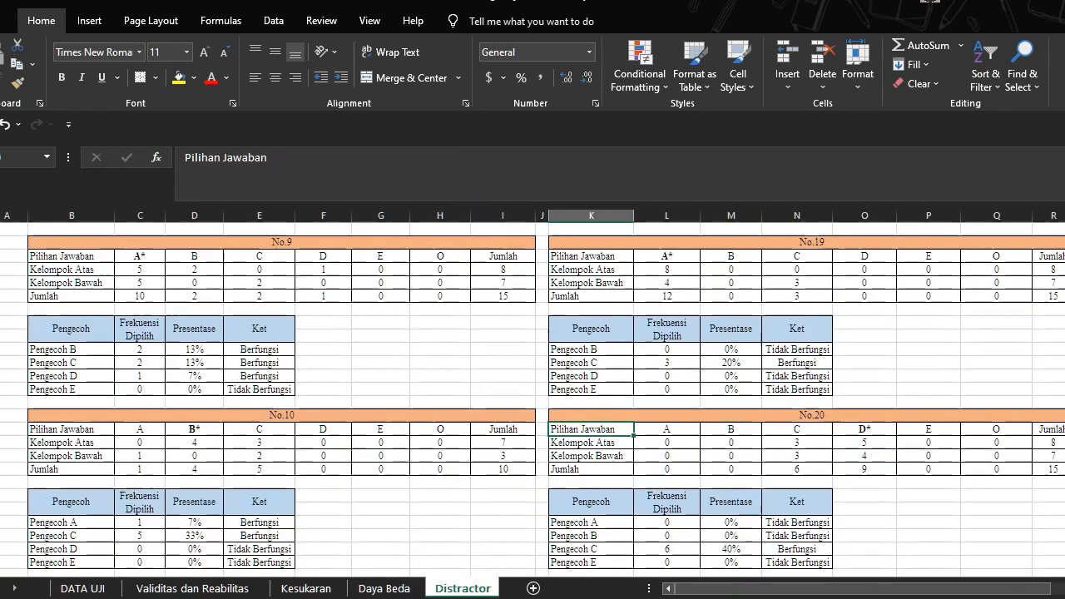
scroll(533, 395, down, 2)
scroll(532, 396, up, 20)
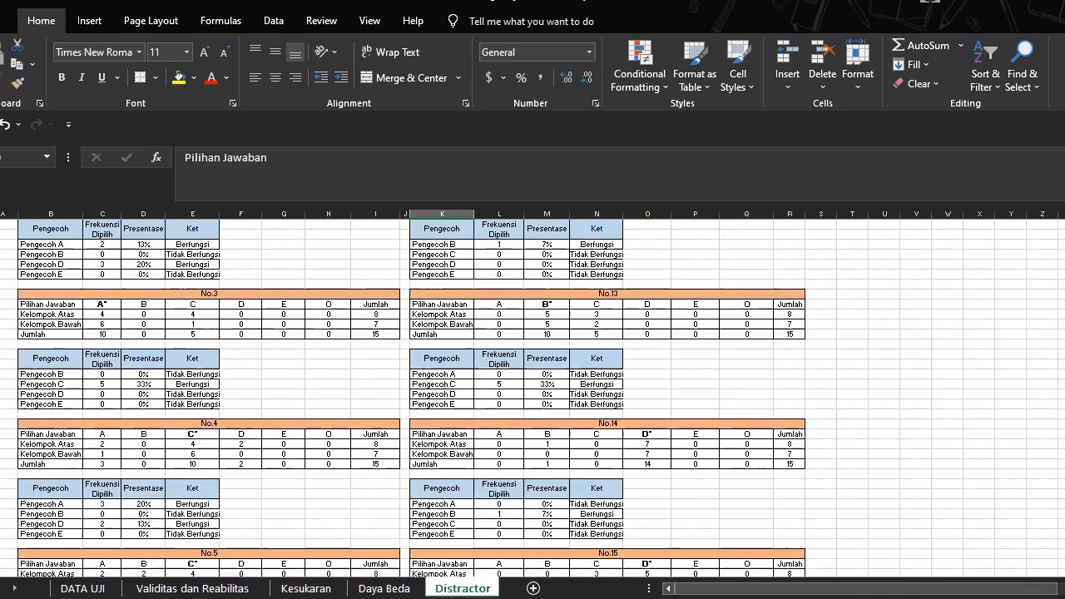
scroll(533, 396, up, 7)
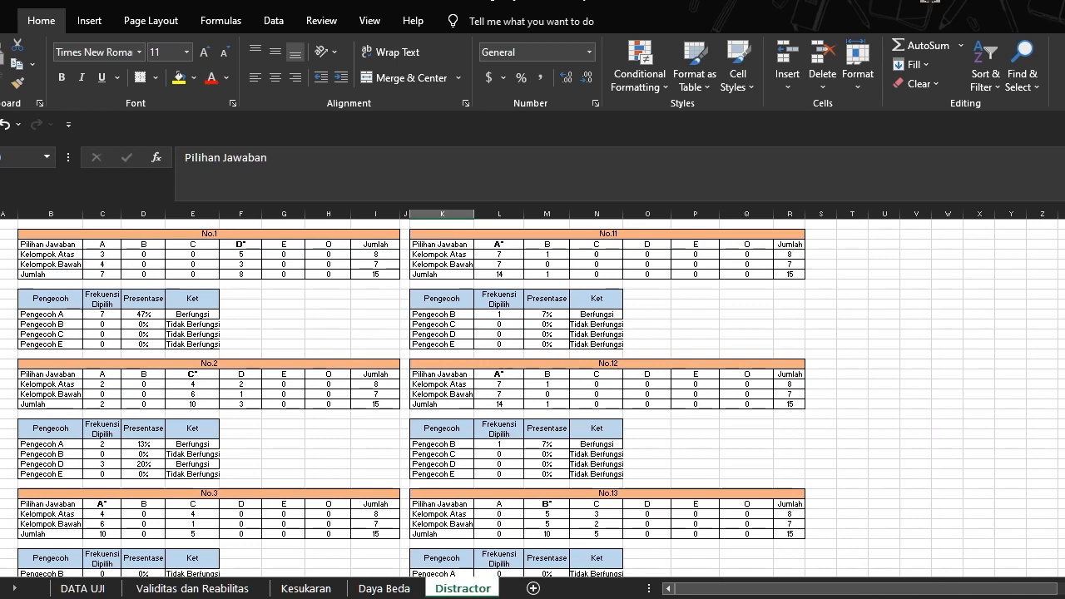
- Review the No.1 answer table and check option A's Kelompok Atas, Kelompok Bawah and Jumlah cells
drag(208, 234, 208, 273)
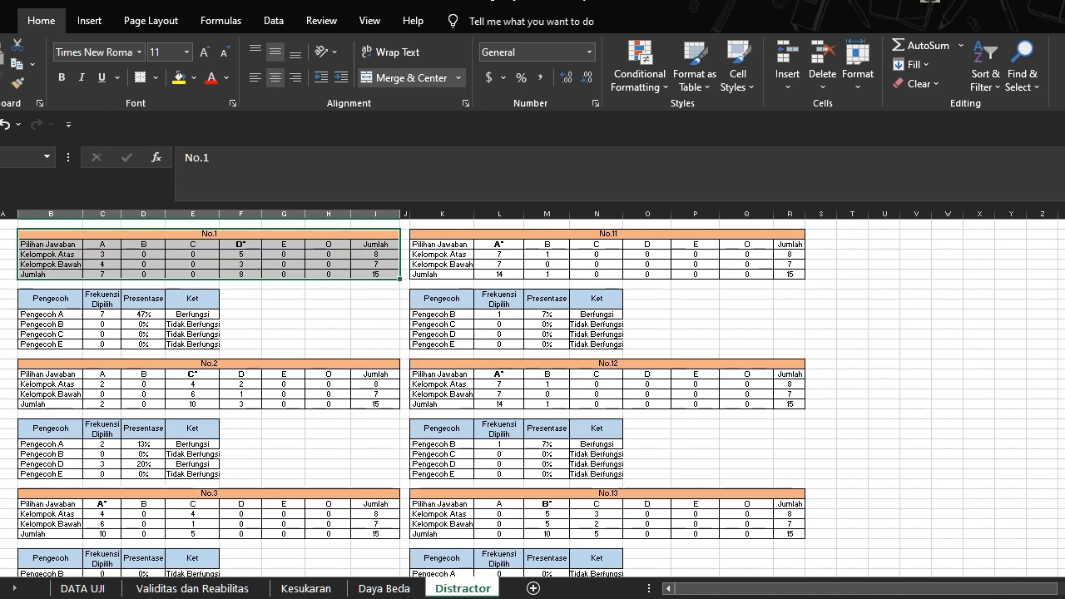
click(103, 255)
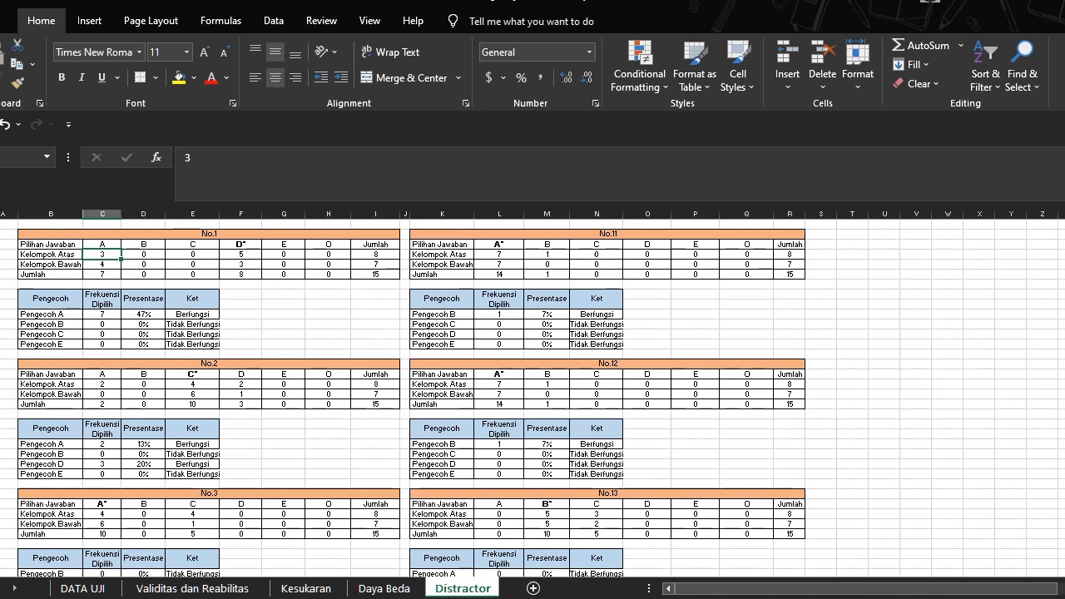
click(102, 265)
click(102, 275)
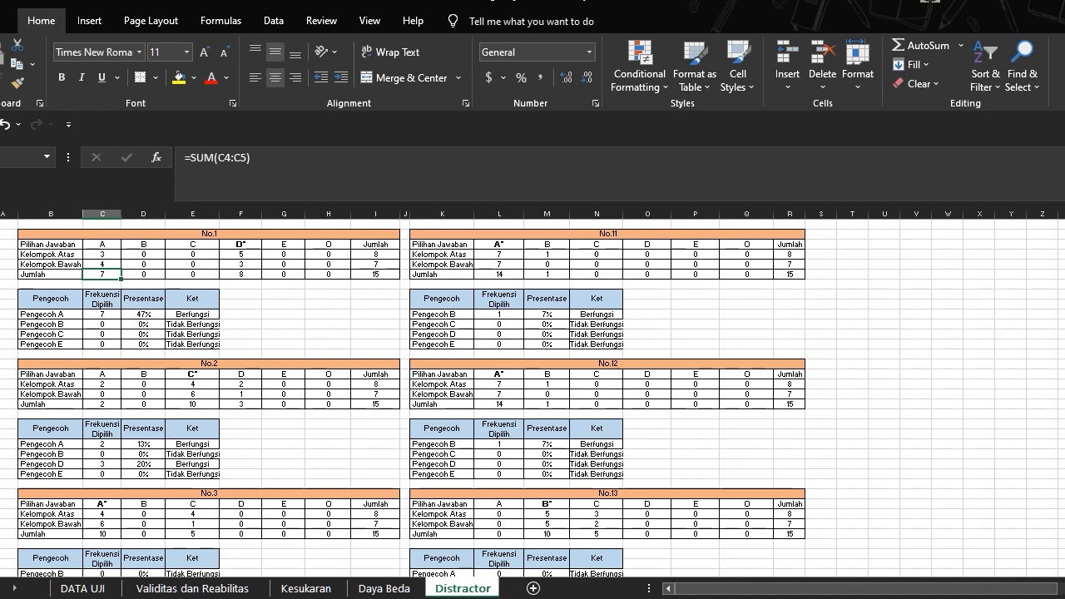
- Check answer key D's Kelompok Atas, Kelompok Bawah and Jumlah cells in the No.1 table, plus its overall Jumlah column
click(241, 255)
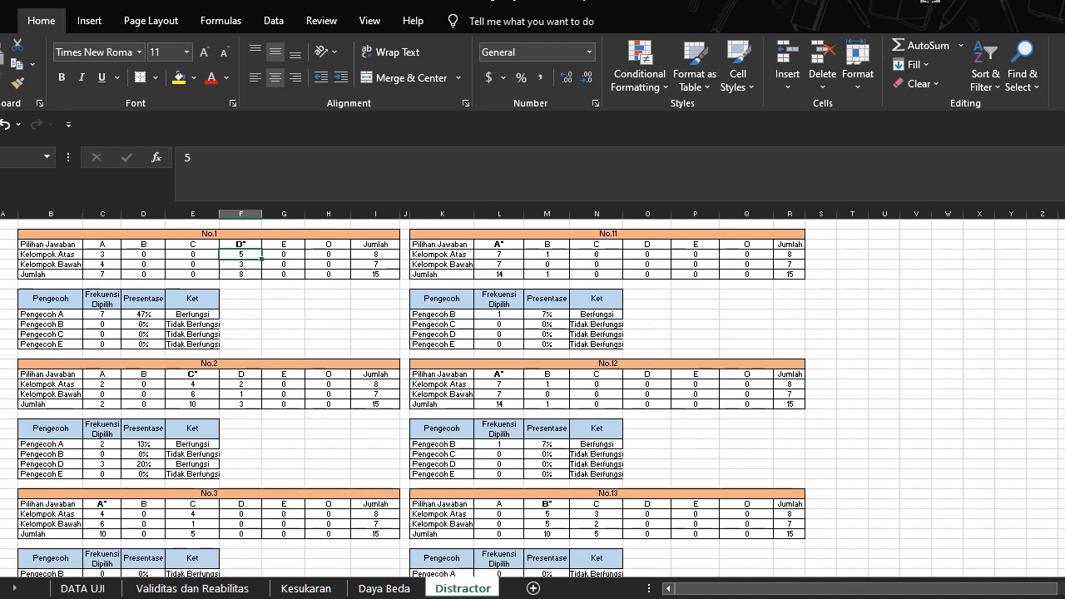
click(241, 265)
click(241, 275)
click(102, 275)
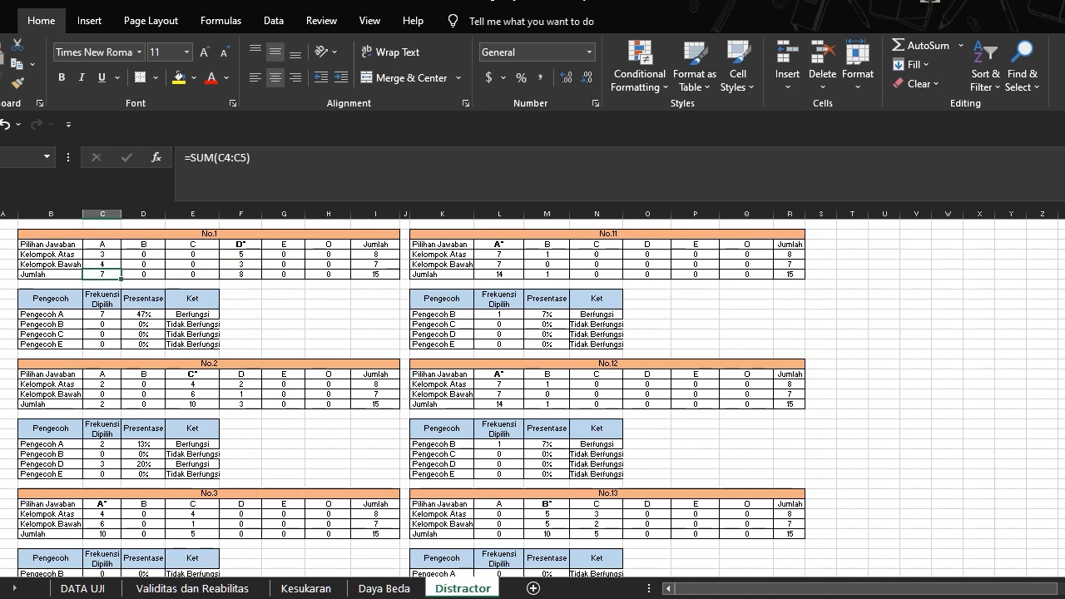
drag(375, 255, 376, 275)
click(328, 304)
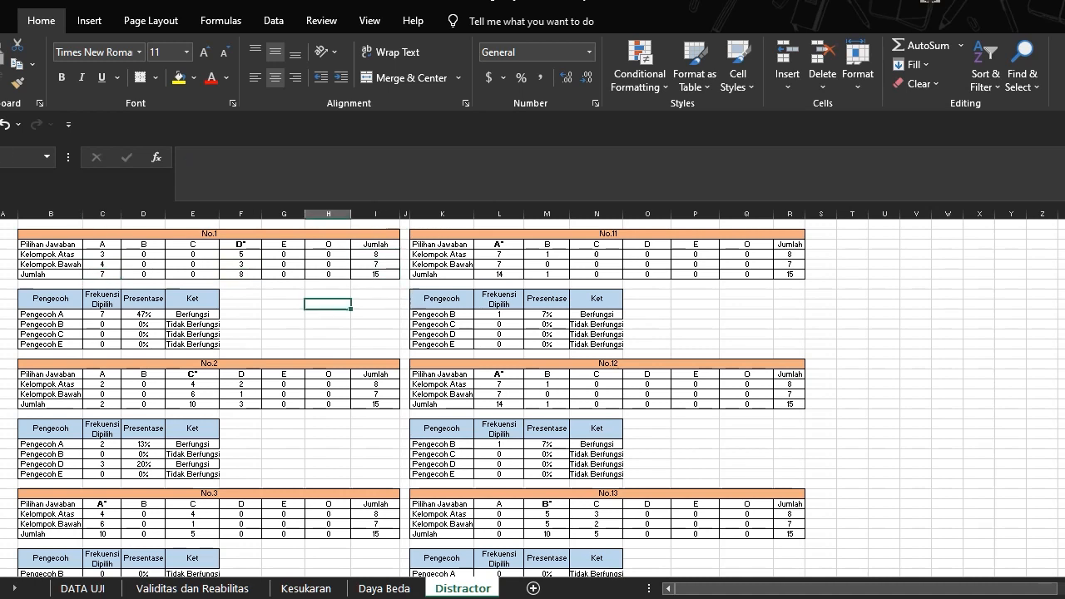
- Review question 1's Pengecoh table and check the Frekuensi Dipilih cells, including the formula behind Pengecoh A's frequency
drag(50, 298, 192, 344)
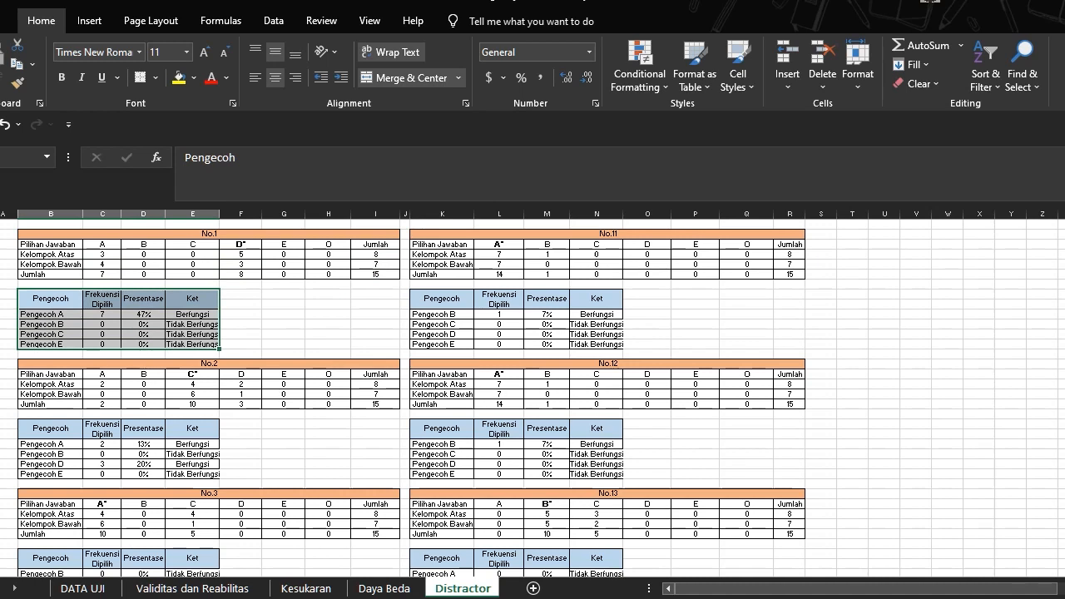
drag(52, 315, 52, 344)
click(102, 315)
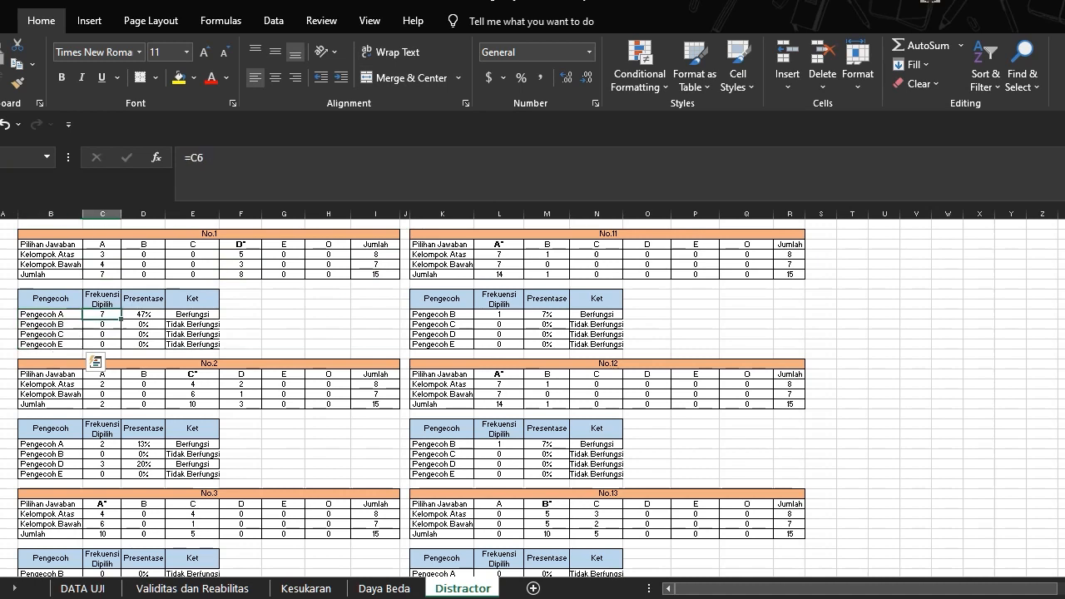
drag(102, 315, 102, 344)
click(102, 314)
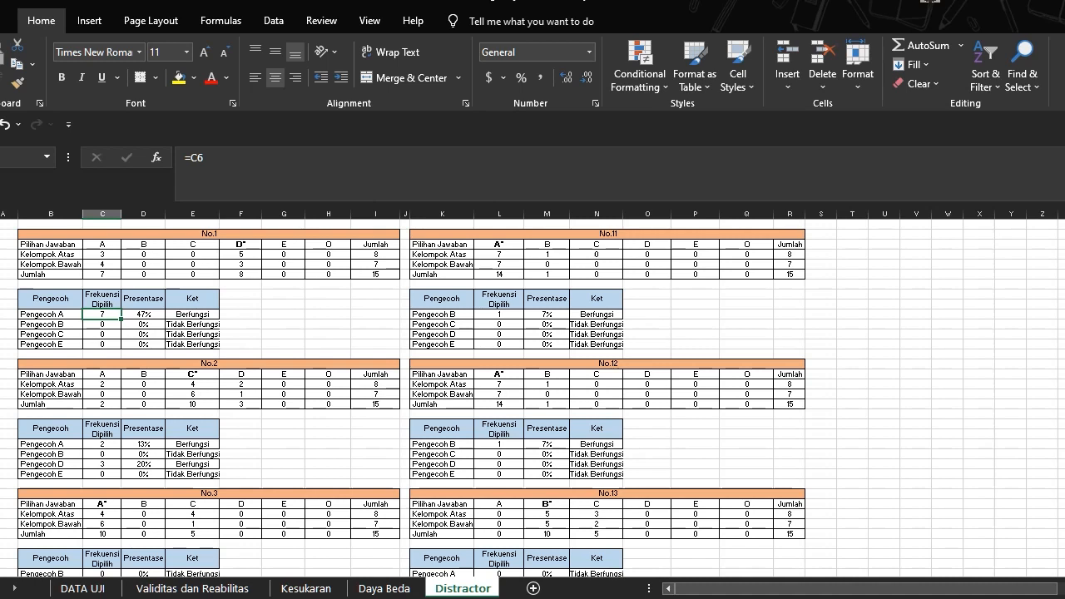
- Check the Presentase formula for question 1's Pengecoh A against its Frekuensi Dipilih and the overall Jumlah cell it refers to
click(144, 315)
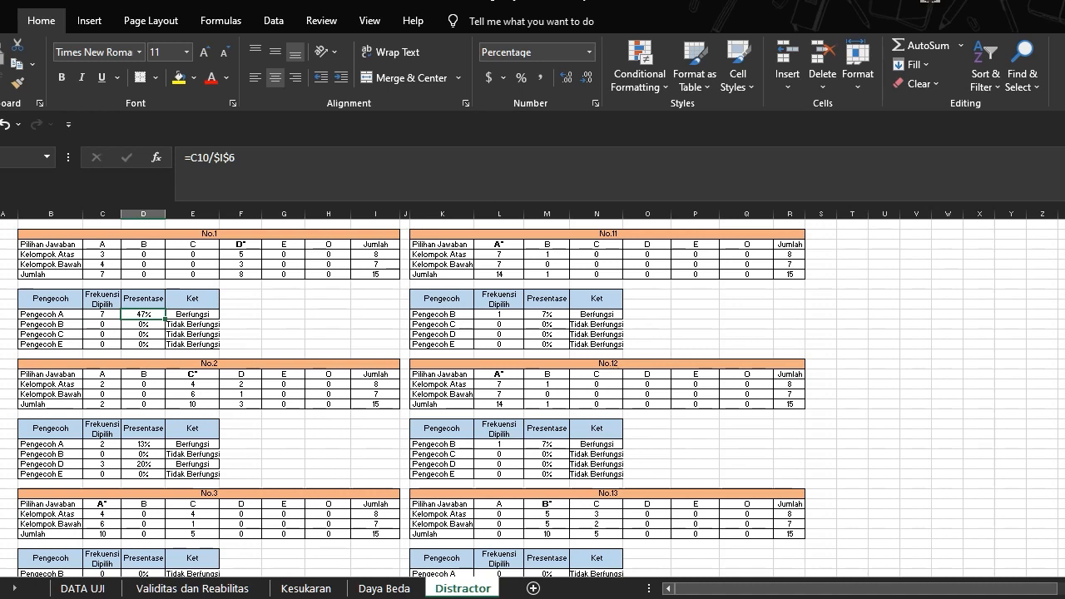
click(103, 315)
click(376, 274)
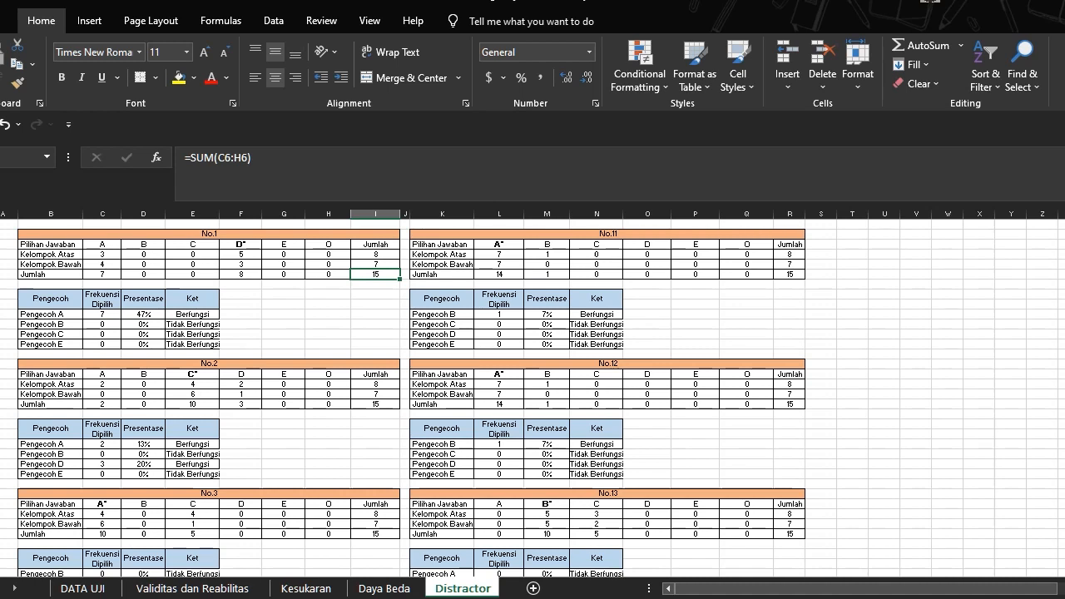
click(143, 315)
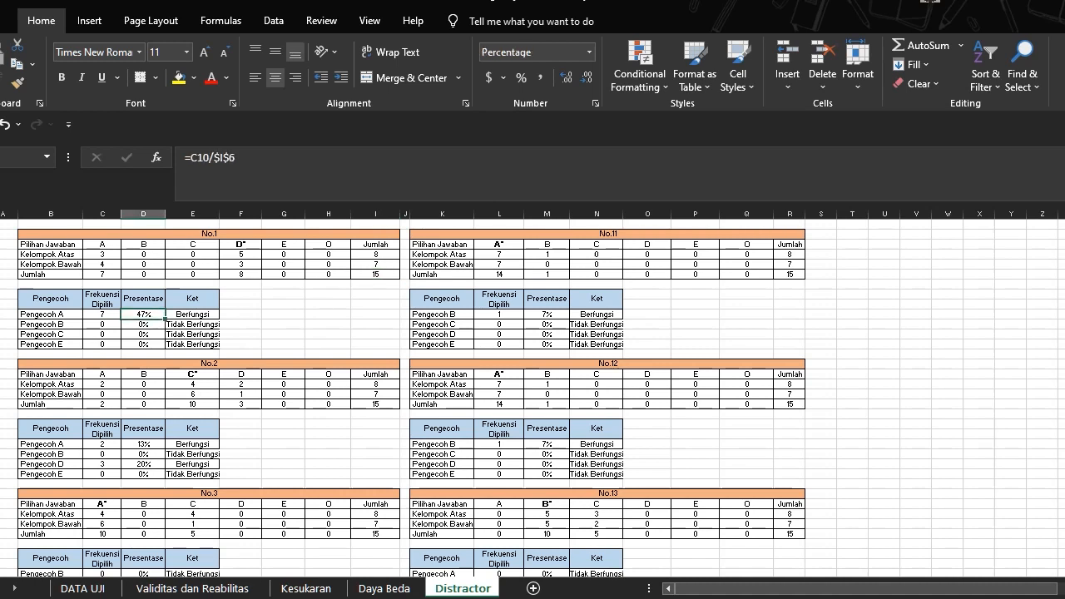
key(F2)
key(Return)
- Check the IF formula behind Pengecoh A's Ket in question 1 and review the distractor tables of the following questions
click(193, 315)
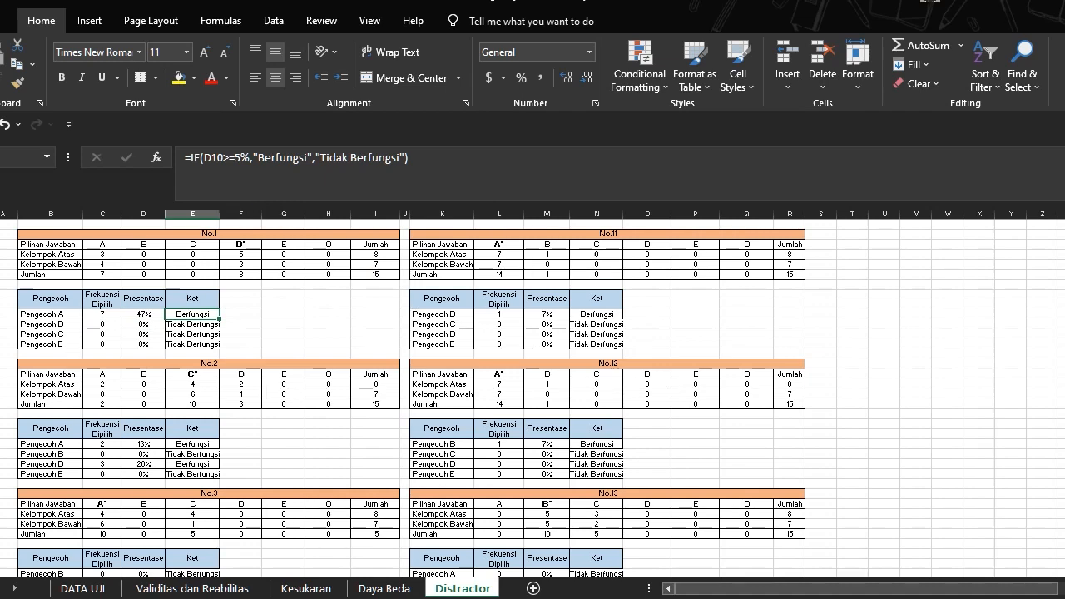
scroll(411, 398, down, 2)
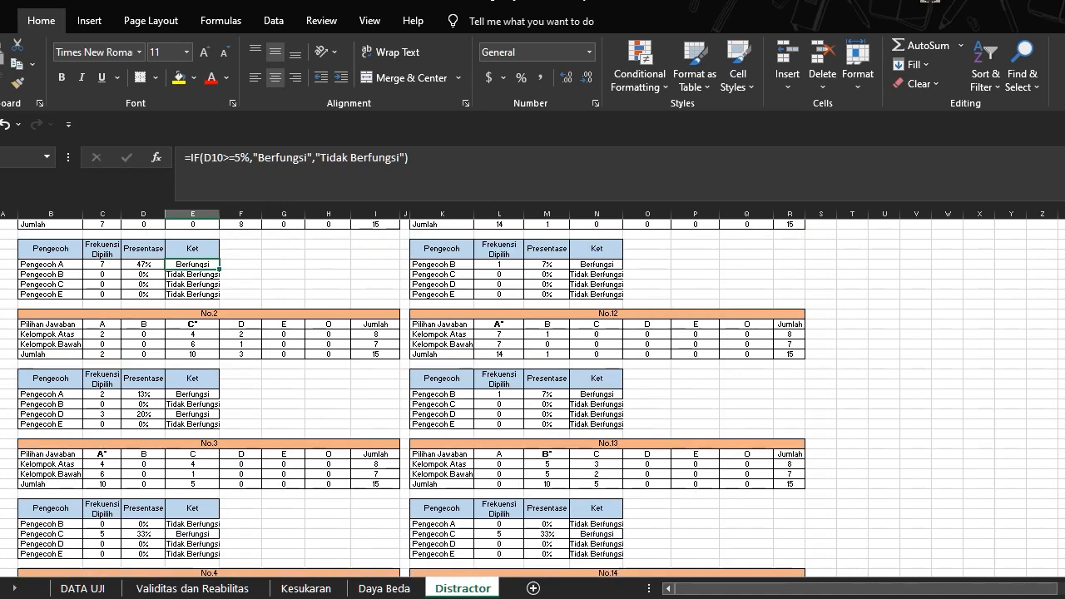
scroll(411, 399, up, 2)
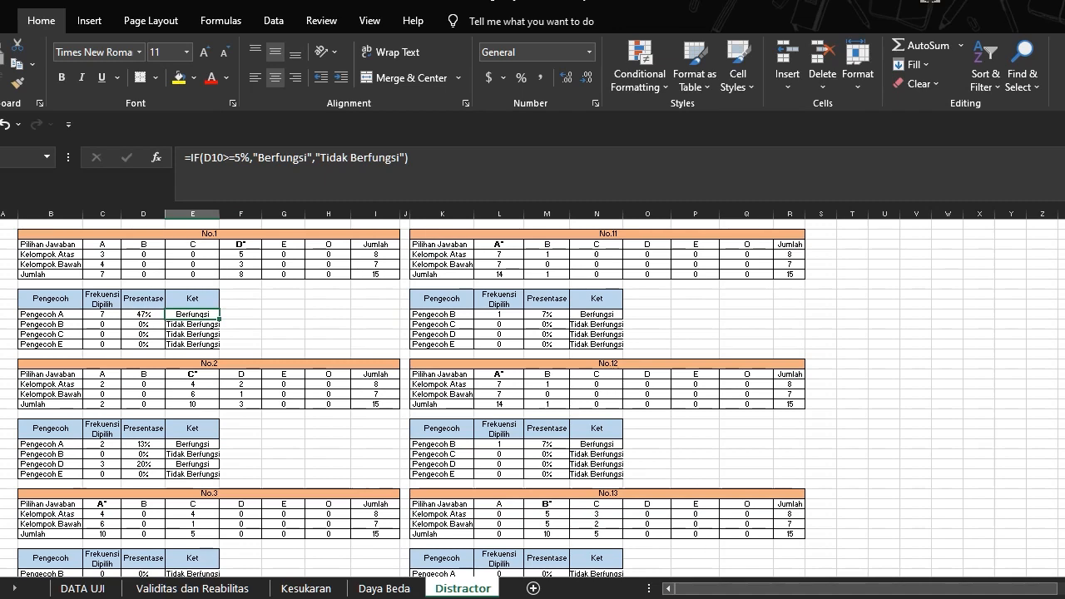
scroll(411, 399, down, 3)
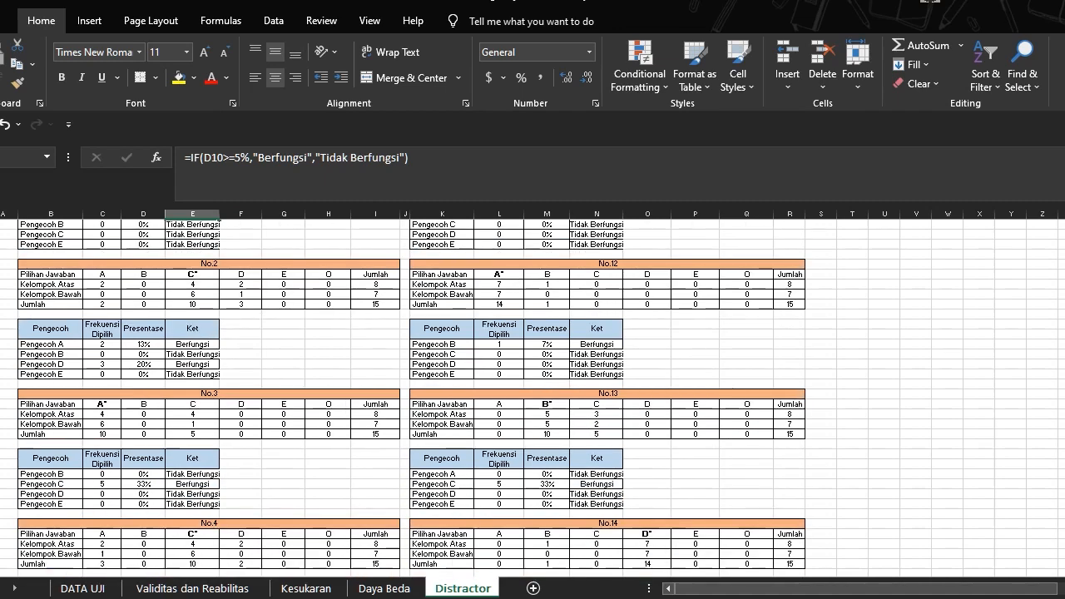
scroll(411, 398, down, 2)
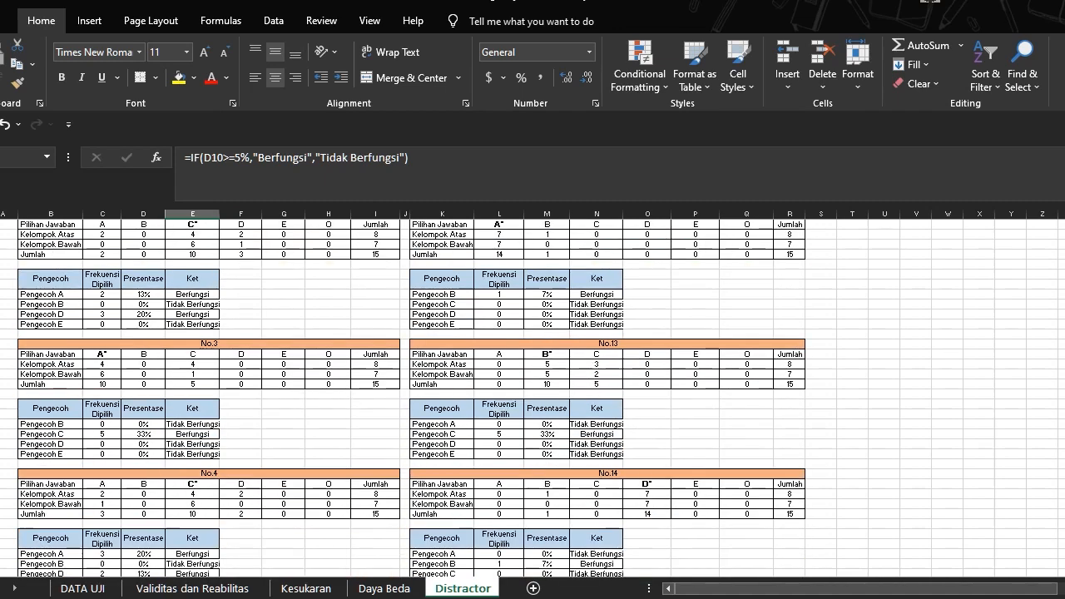